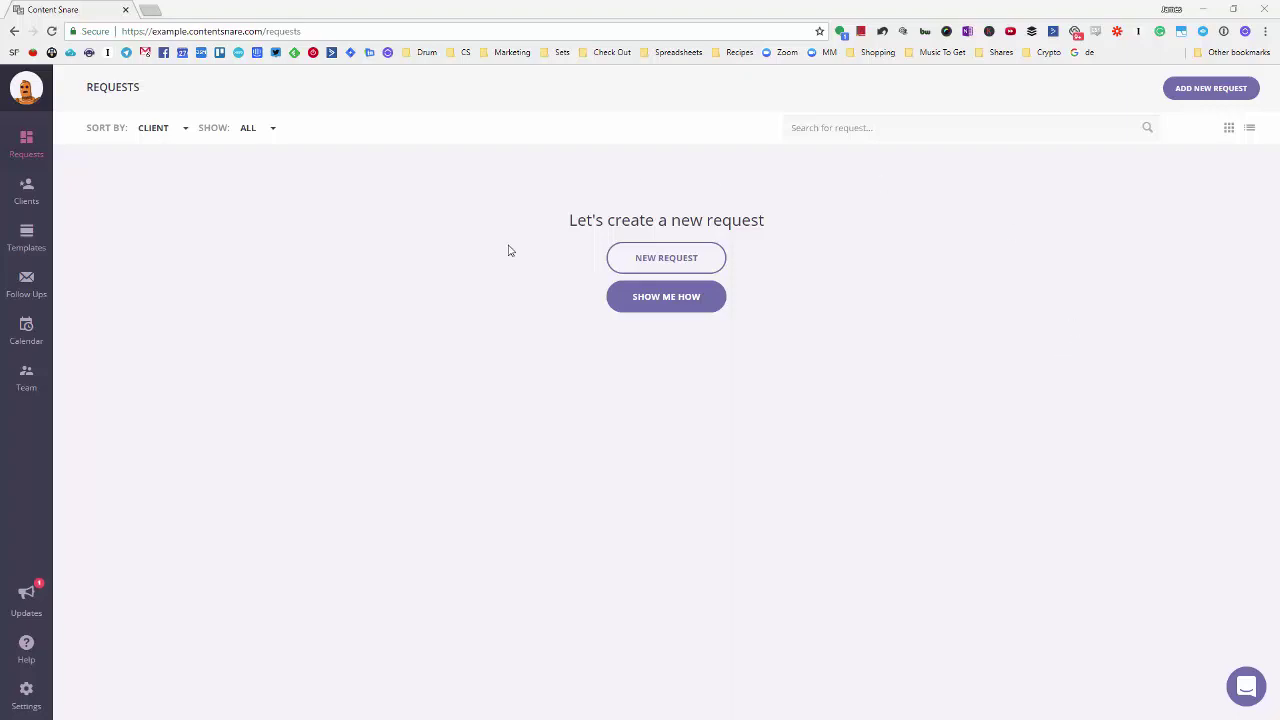
- Start a new request and save client 'Content Snare' with a contact name and contact email
left_click(645, 264)
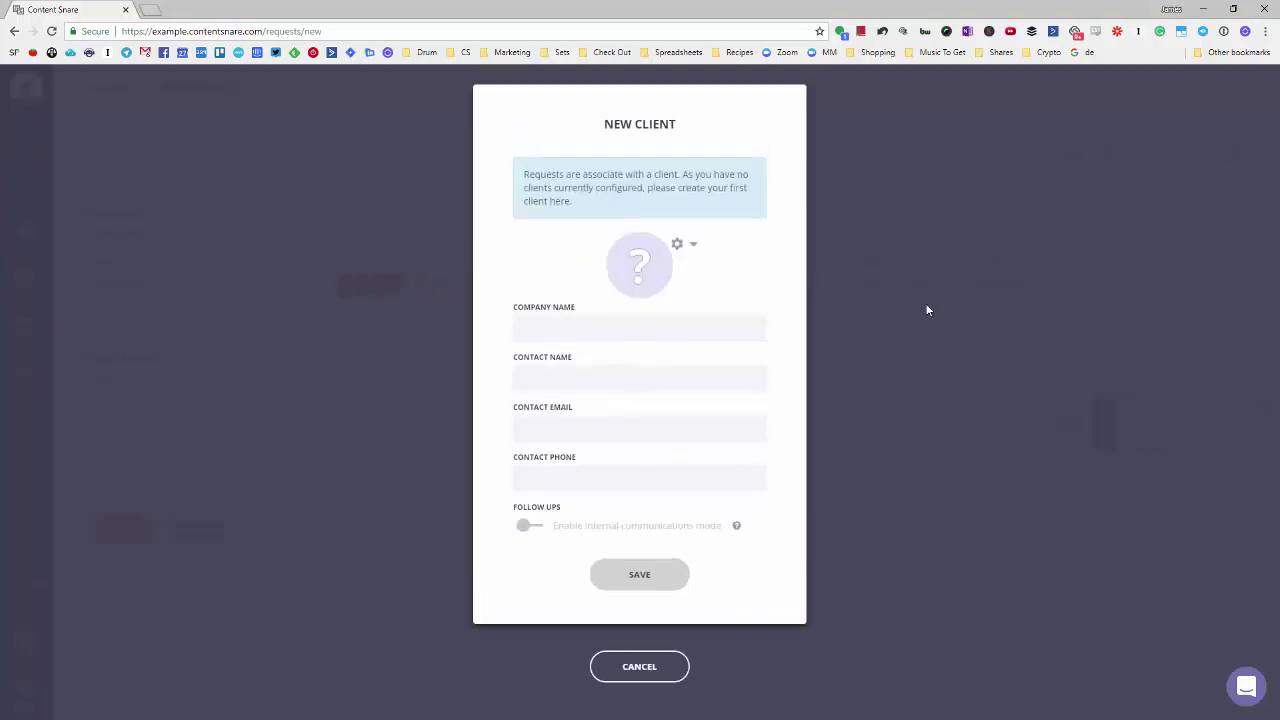
left_click(649, 324)
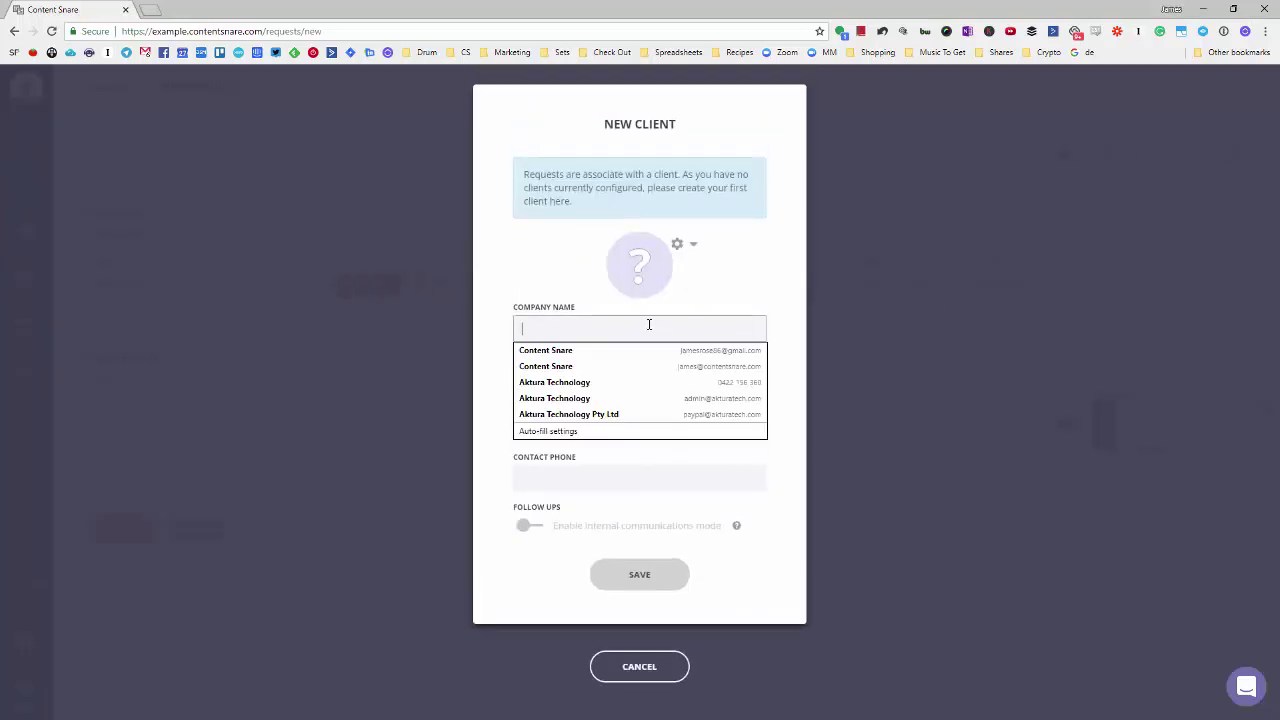
left_click(749, 277)
left_click(691, 331)
type("Content Snare")
key("Tab")
type("Bo")
key("Tab")
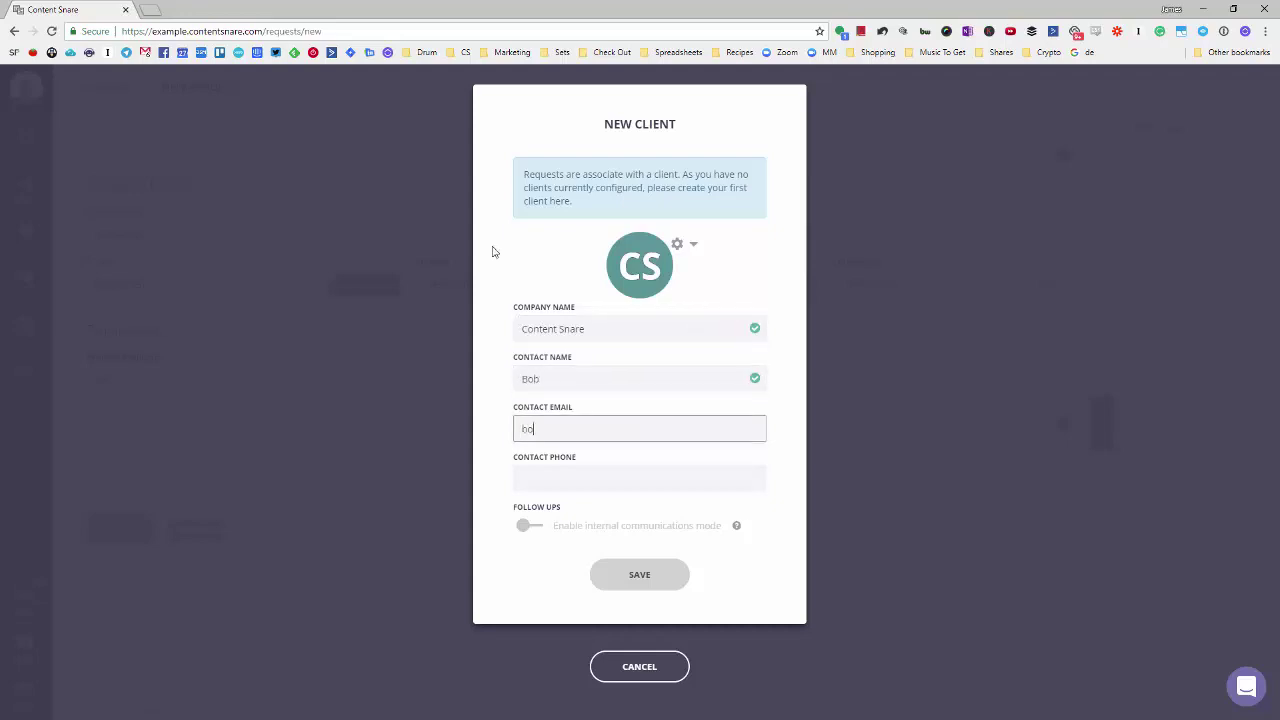
key("Tab")
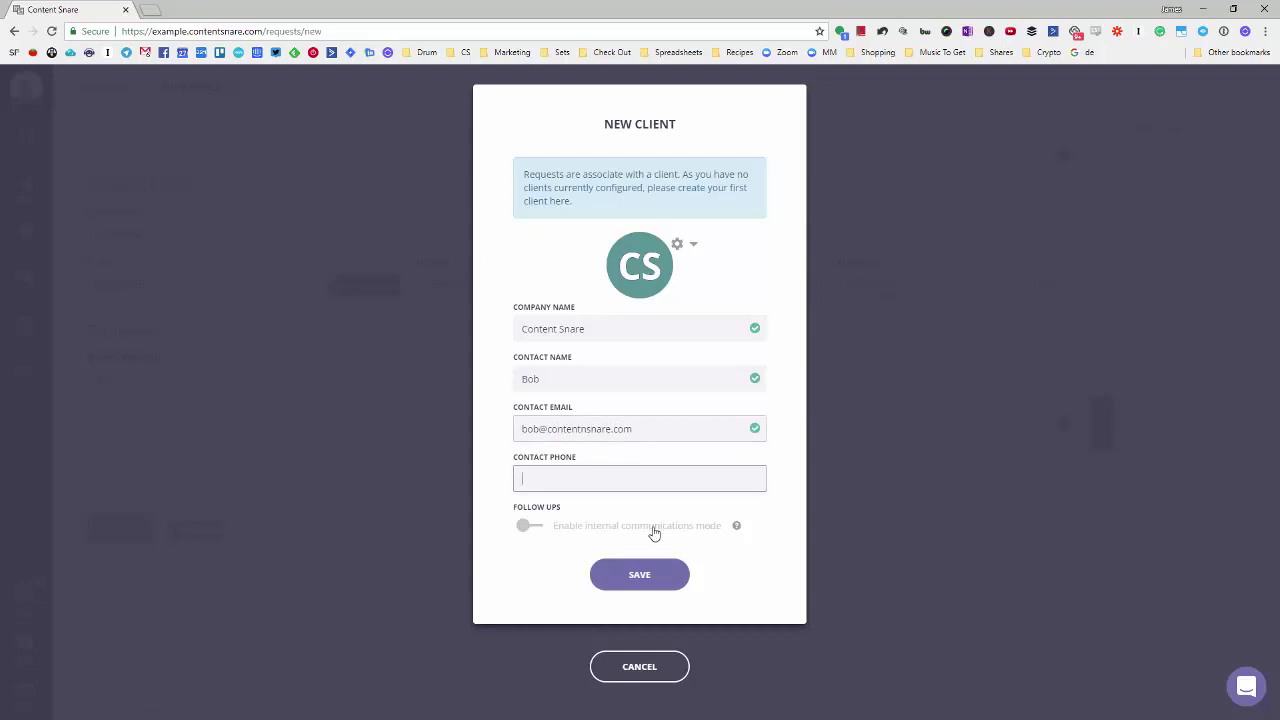
left_click(622, 578)
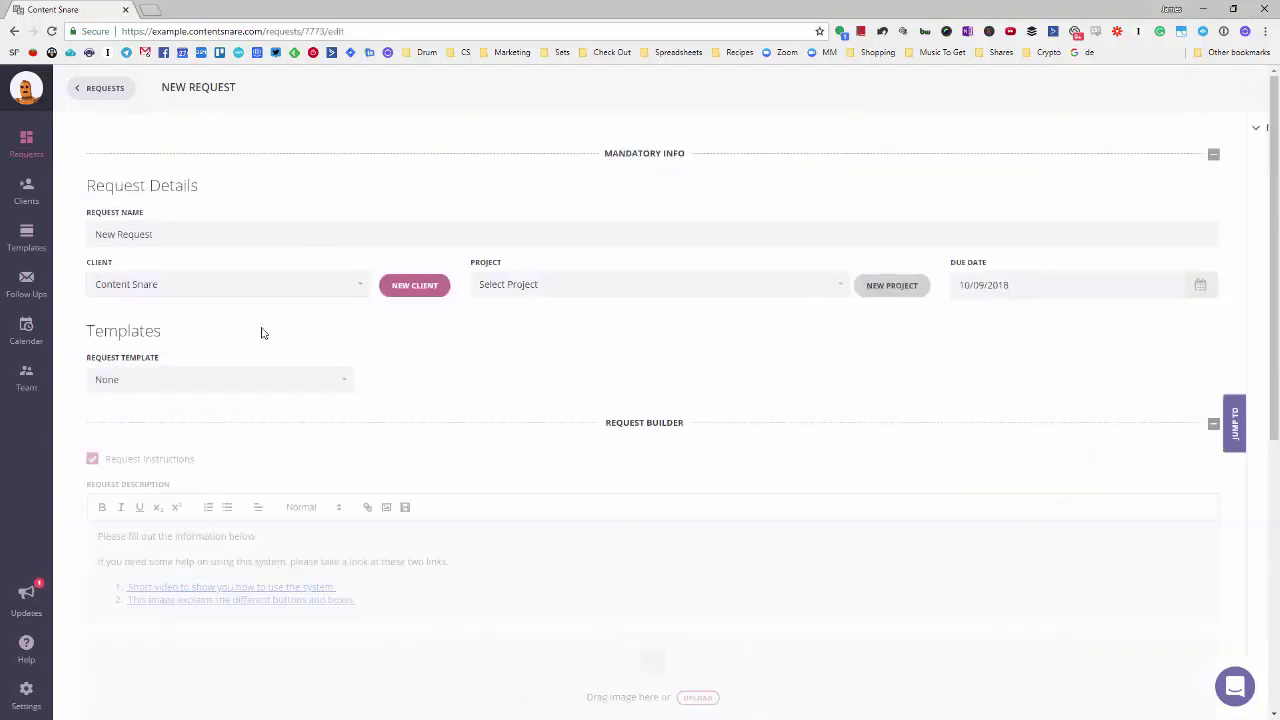
- Rename the request's first tab from 'New Tab' to Homepage
scroll(262, 334, "down", 2)
scroll(722, 202, "down", 2)
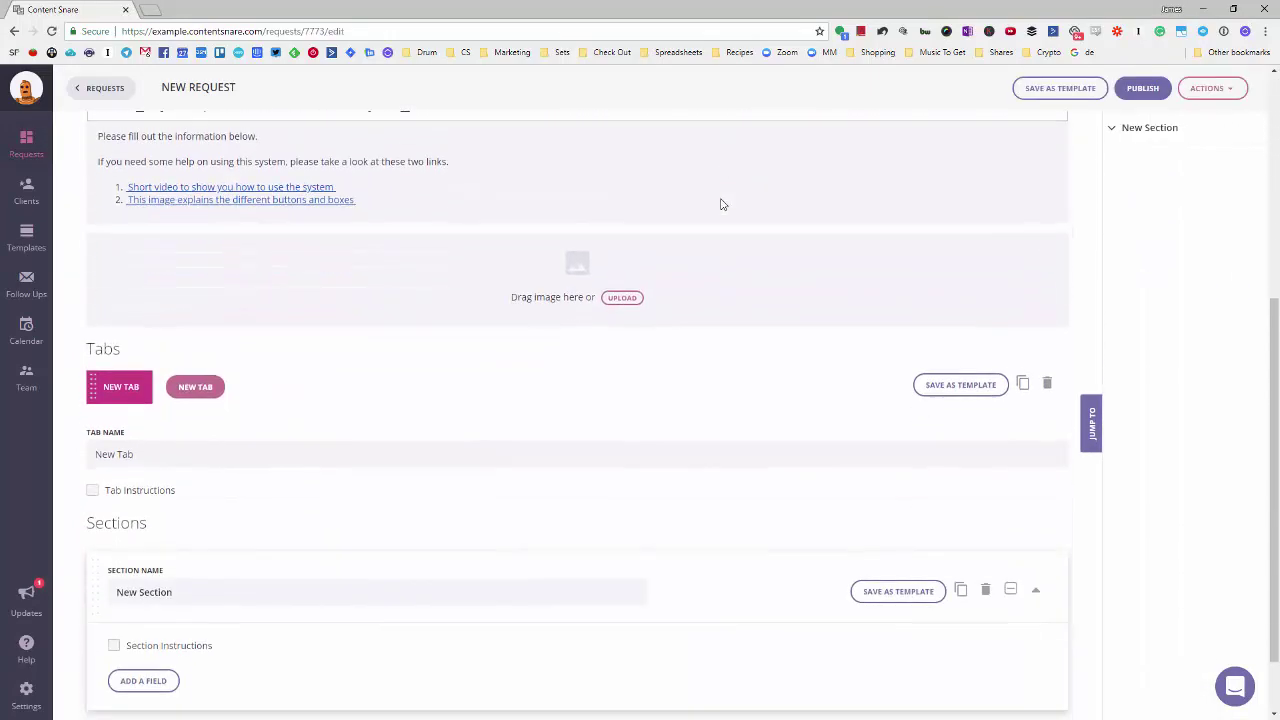
scroll(403, 277, "down", 2)
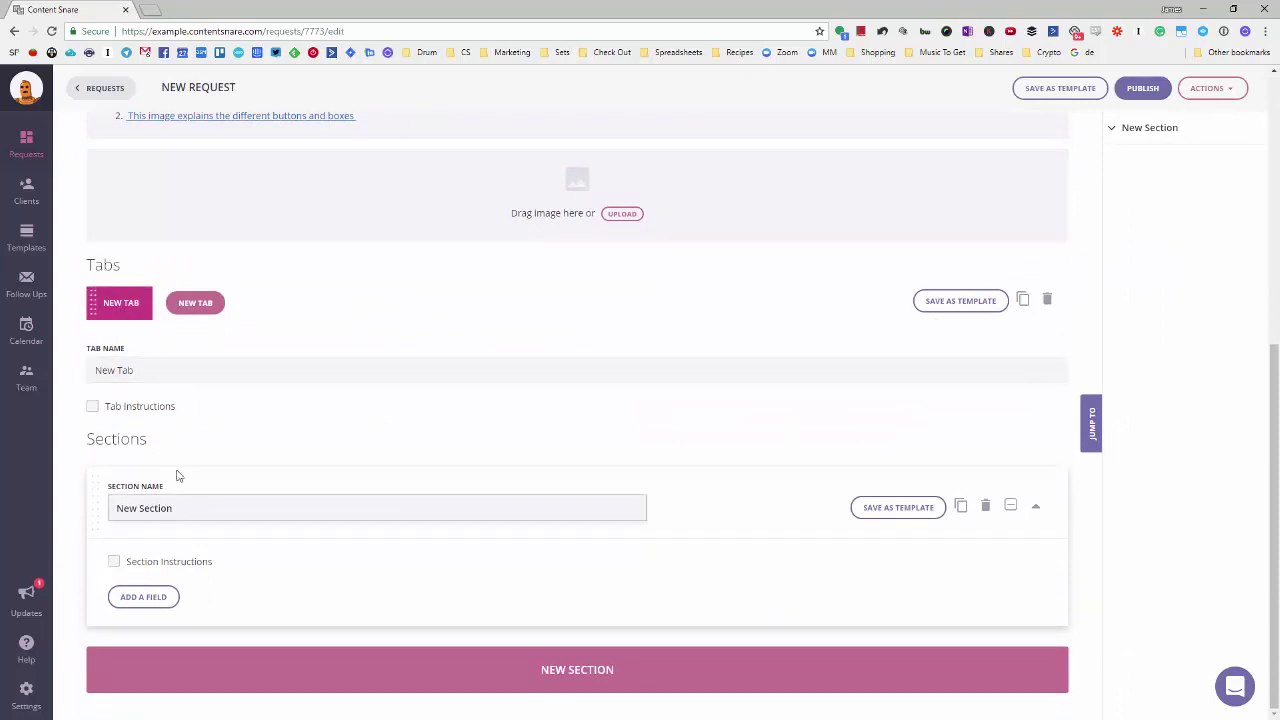
left_click_drag(126, 369, 88, 368)
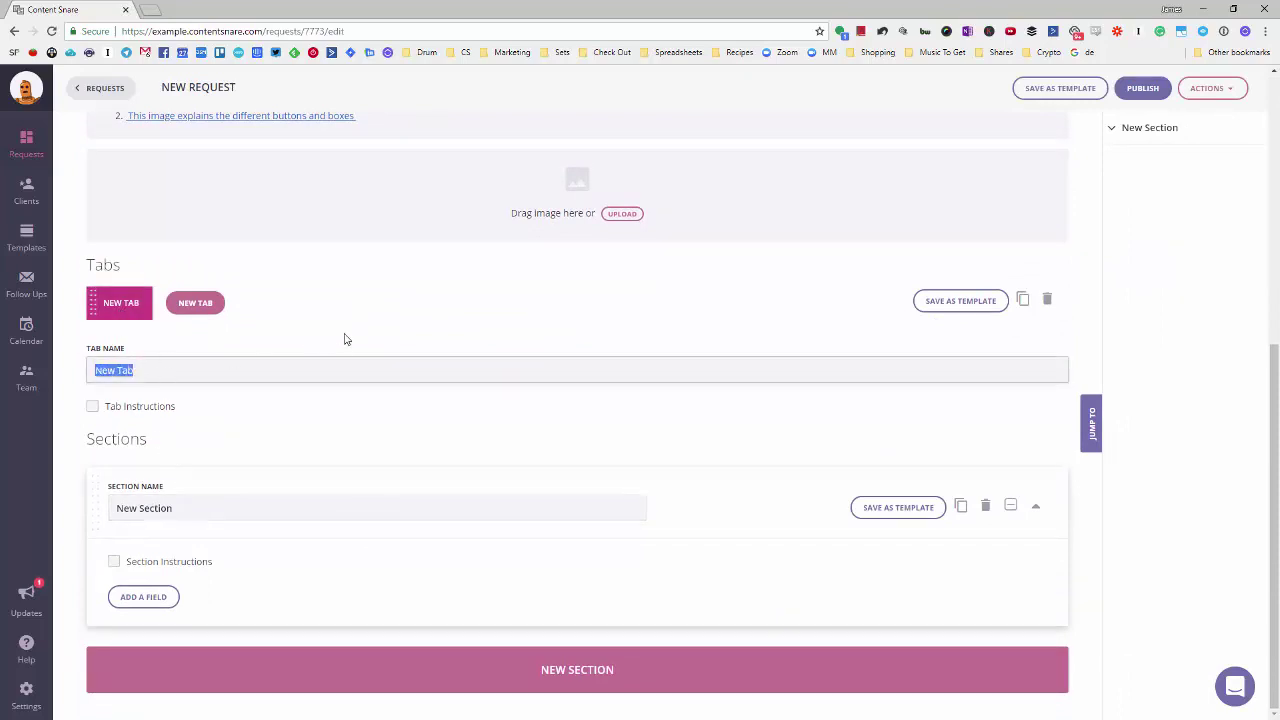
type("Homepage")
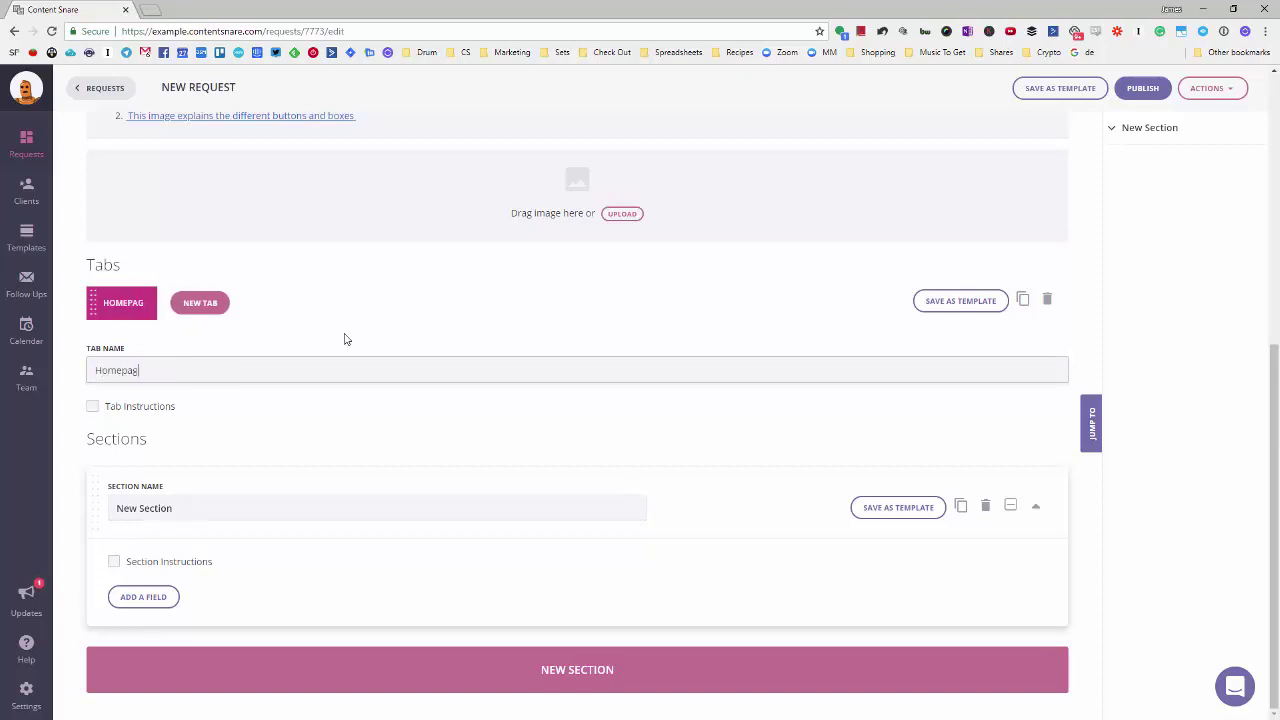
left_click(371, 296)
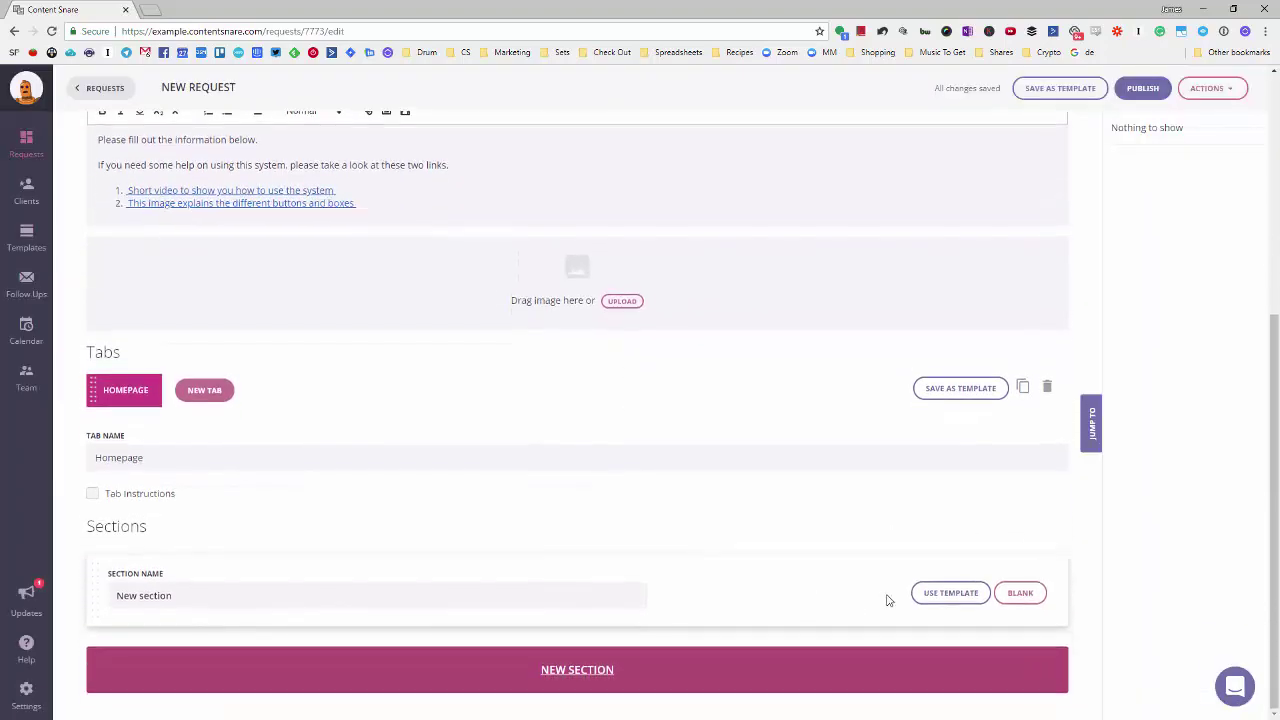
- Build the new section from the Navigation 5 - Left aligned logo with menu and button on right template
left_click(930, 598)
scroll(905, 480, "down", 3)
scroll(895, 461, "down", 3)
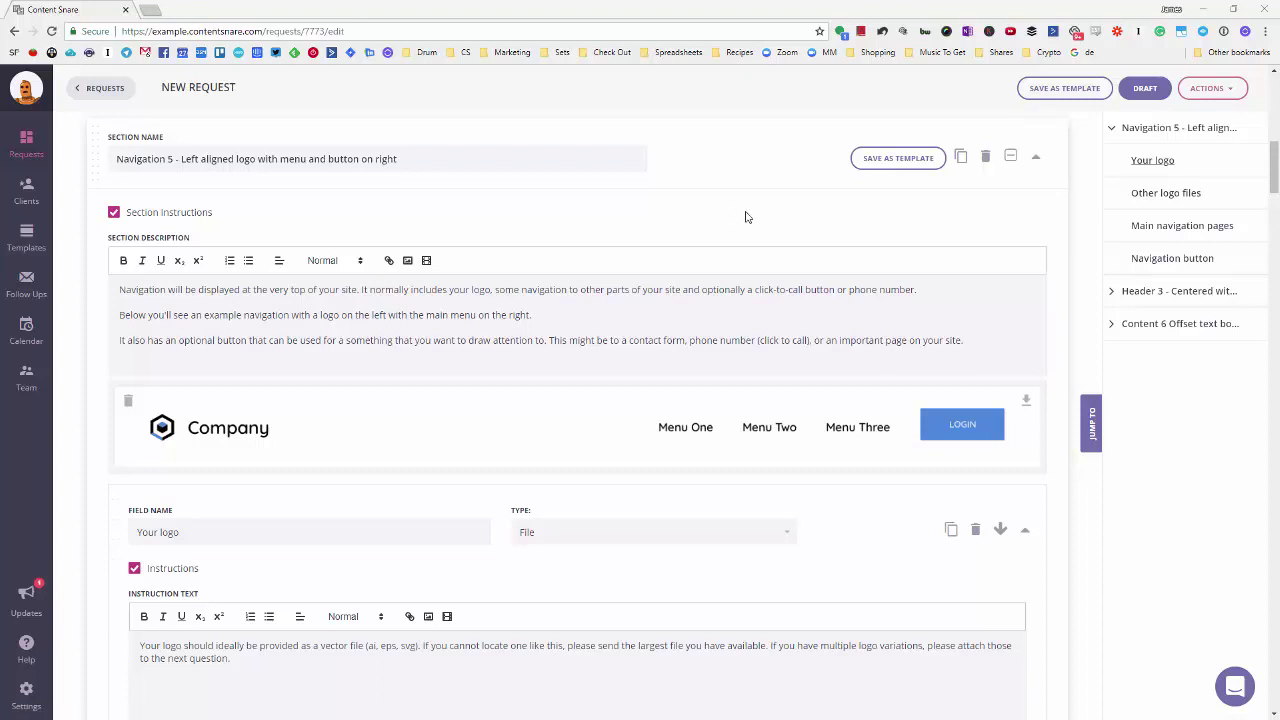
- Rename the Navigation 5 template section to Navigation
left_click(398, 160)
left_click_drag(398, 160, 88, 159)
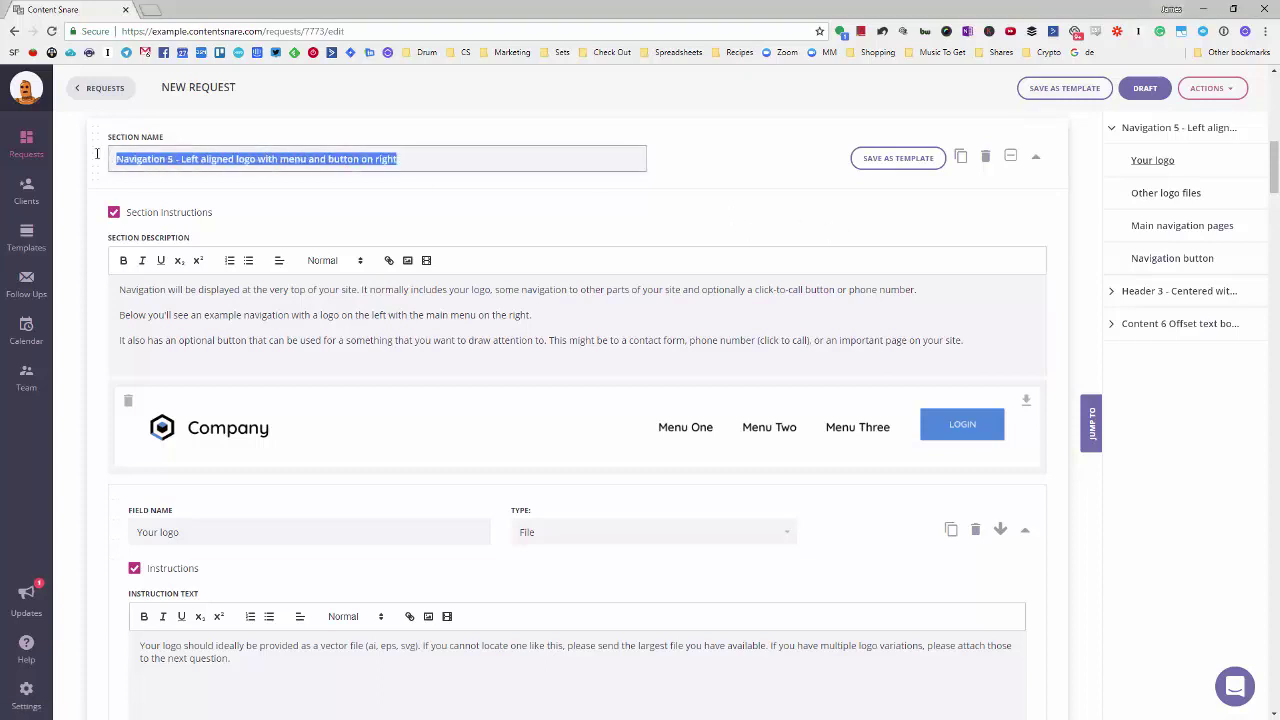
type("Nav")
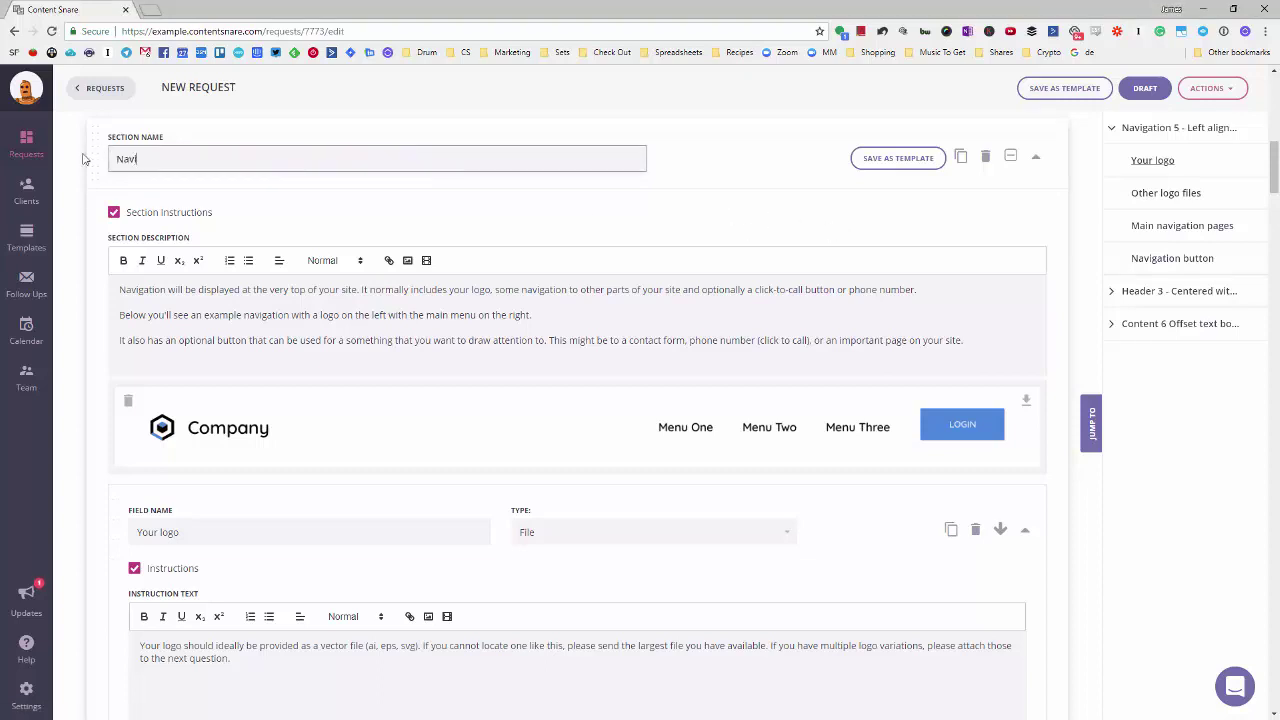
type("igation")
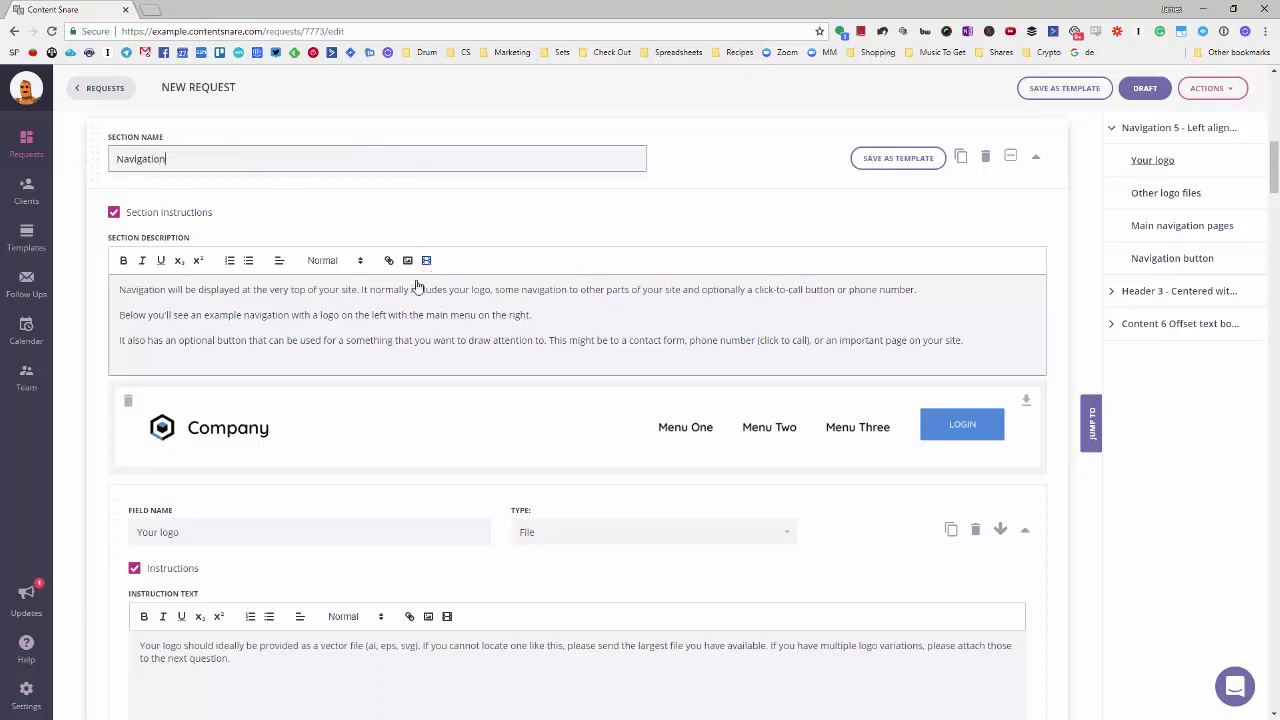
left_click(462, 398)
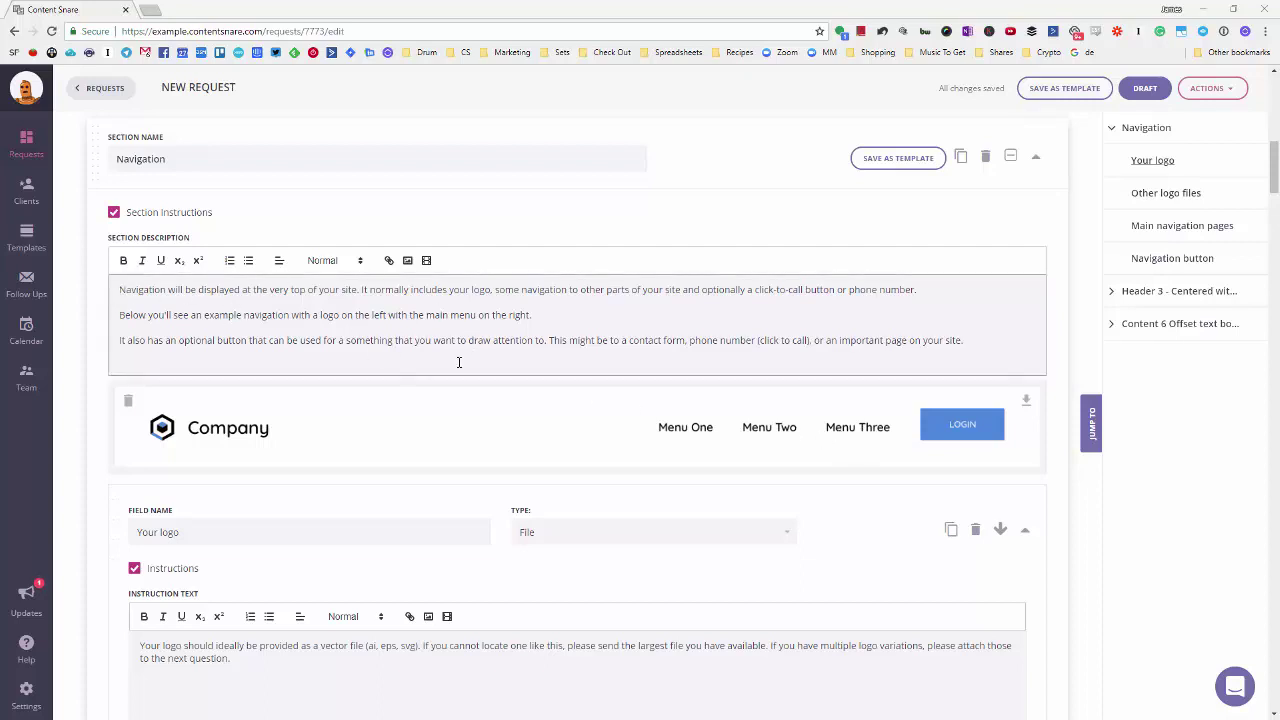
scroll(591, 334, "down", 3)
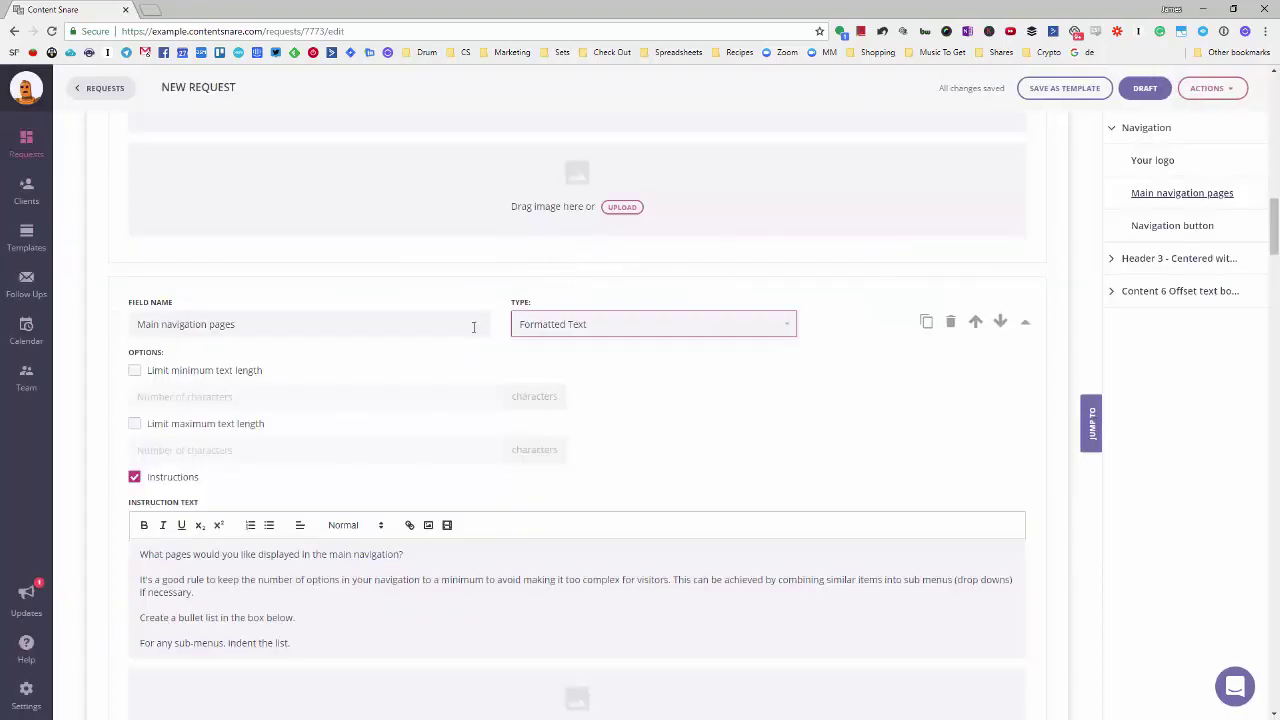
scroll(449, 352, "down", 4)
scroll(297, 486, "down", 1)
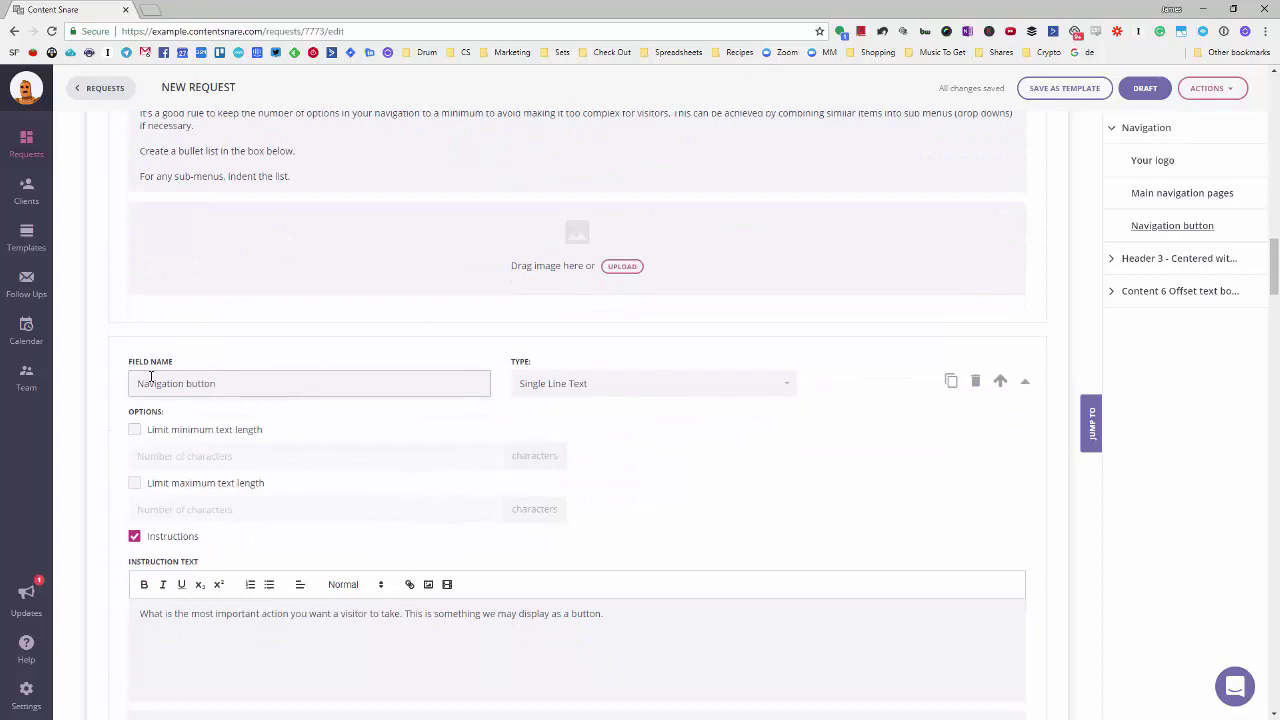
scroll(311, 486, "down", 3)
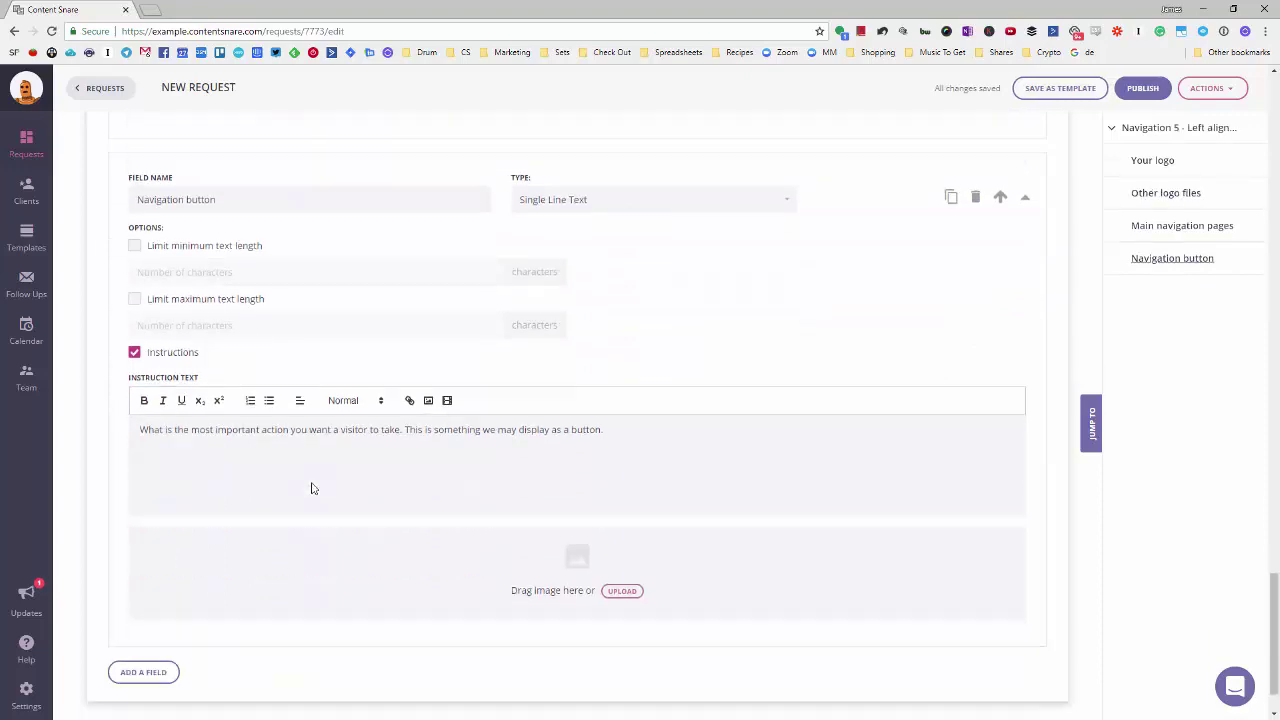
- Add another section to the Homepage tab and build it from the Header 3 template
left_click(494, 675)
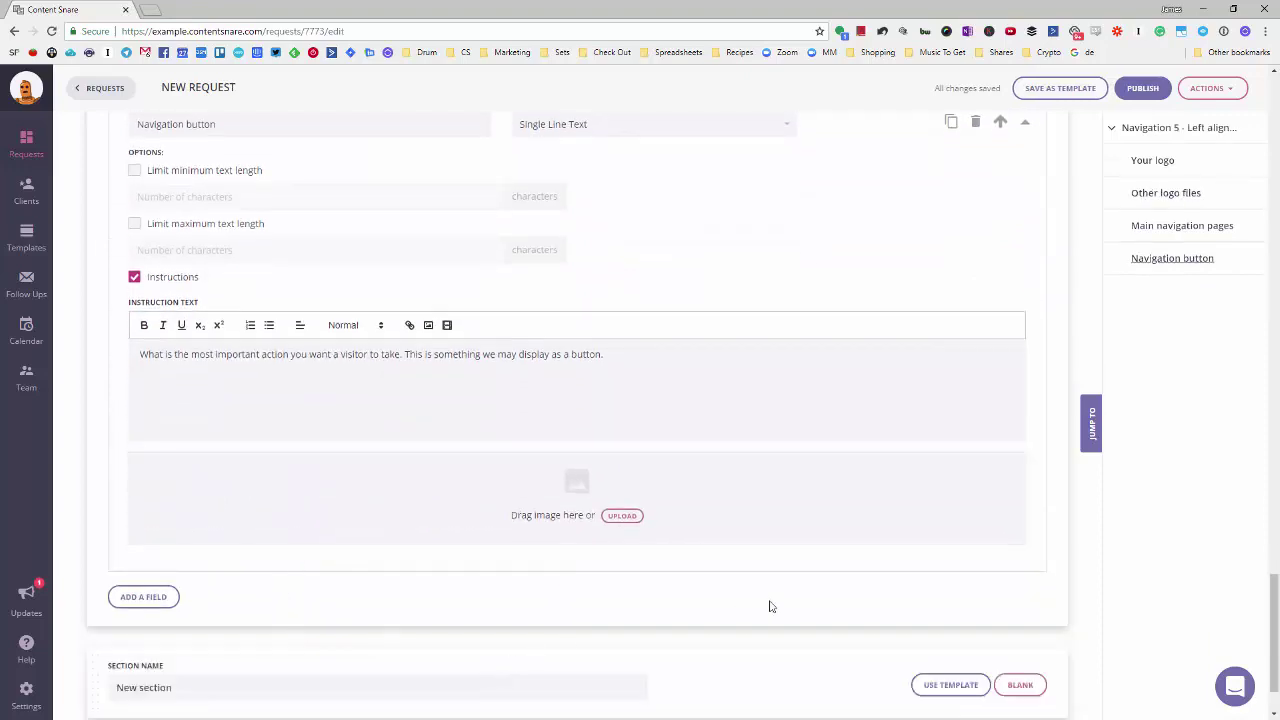
scroll(790, 603, "down", 1)
left_click(941, 604)
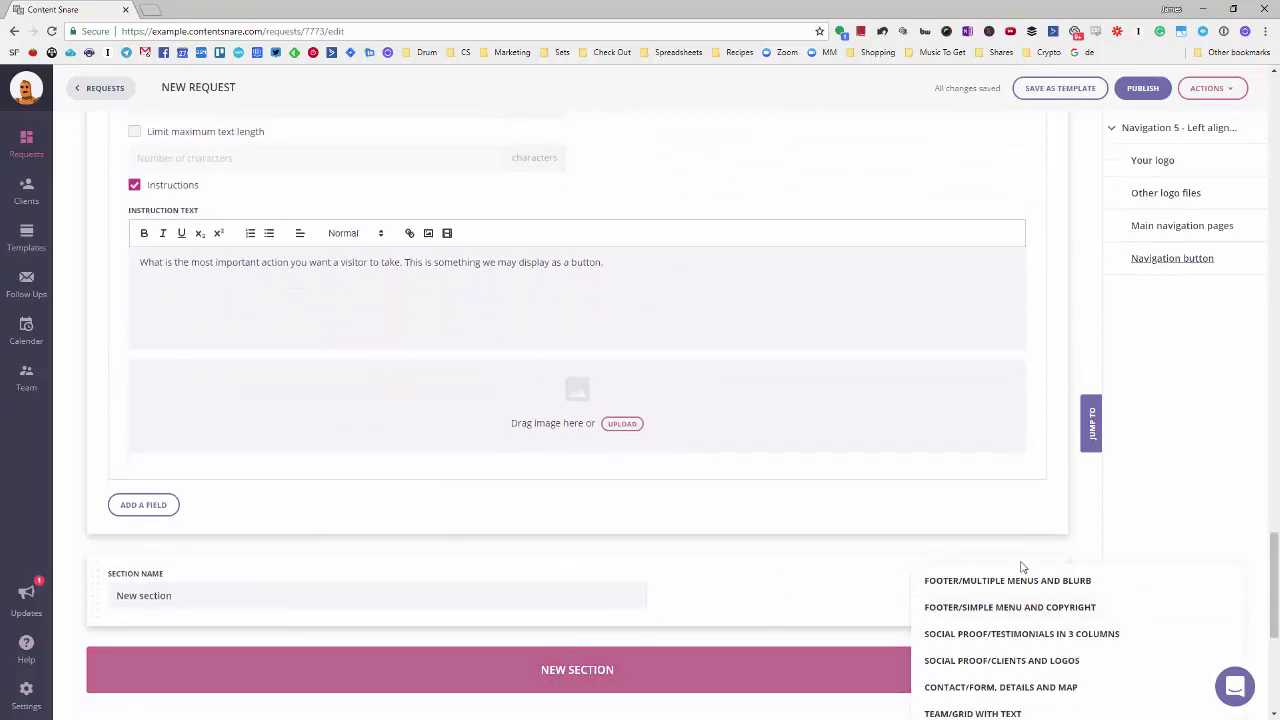
scroll(990, 560, "down", 3)
scroll(1035, 478, "down", 2)
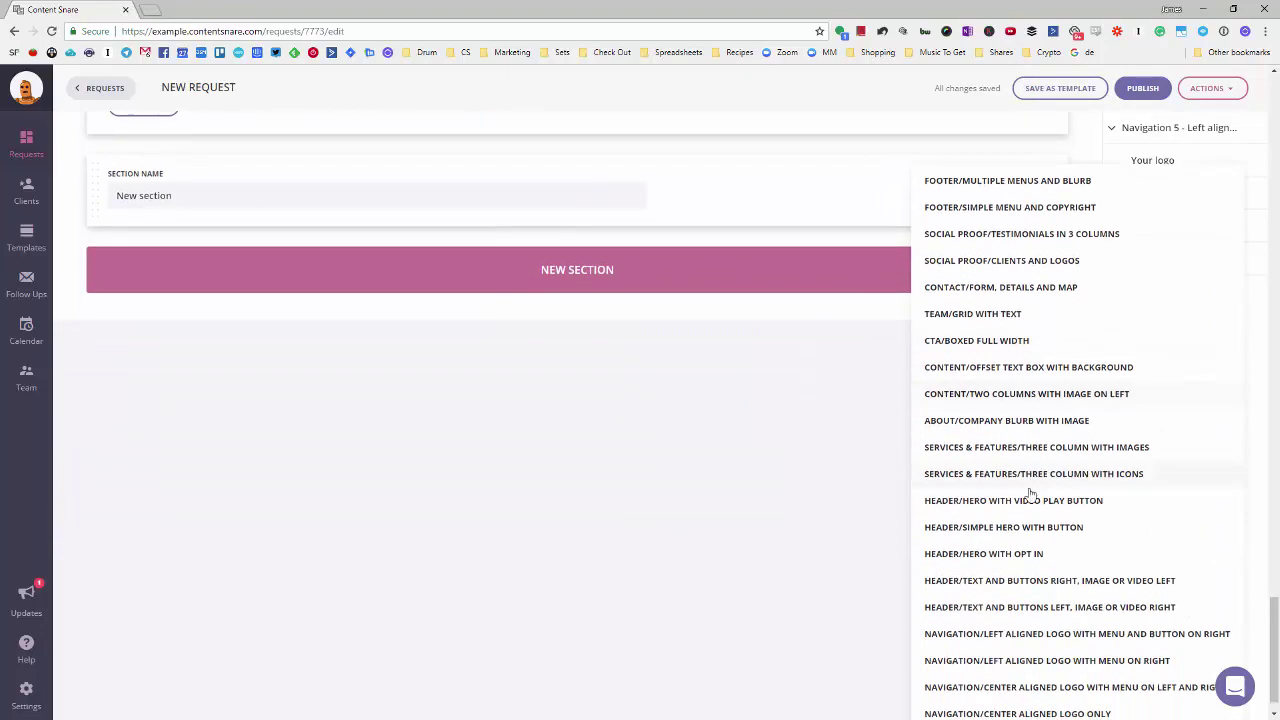
scroll(1030, 566, "up", 1)
left_click(982, 615)
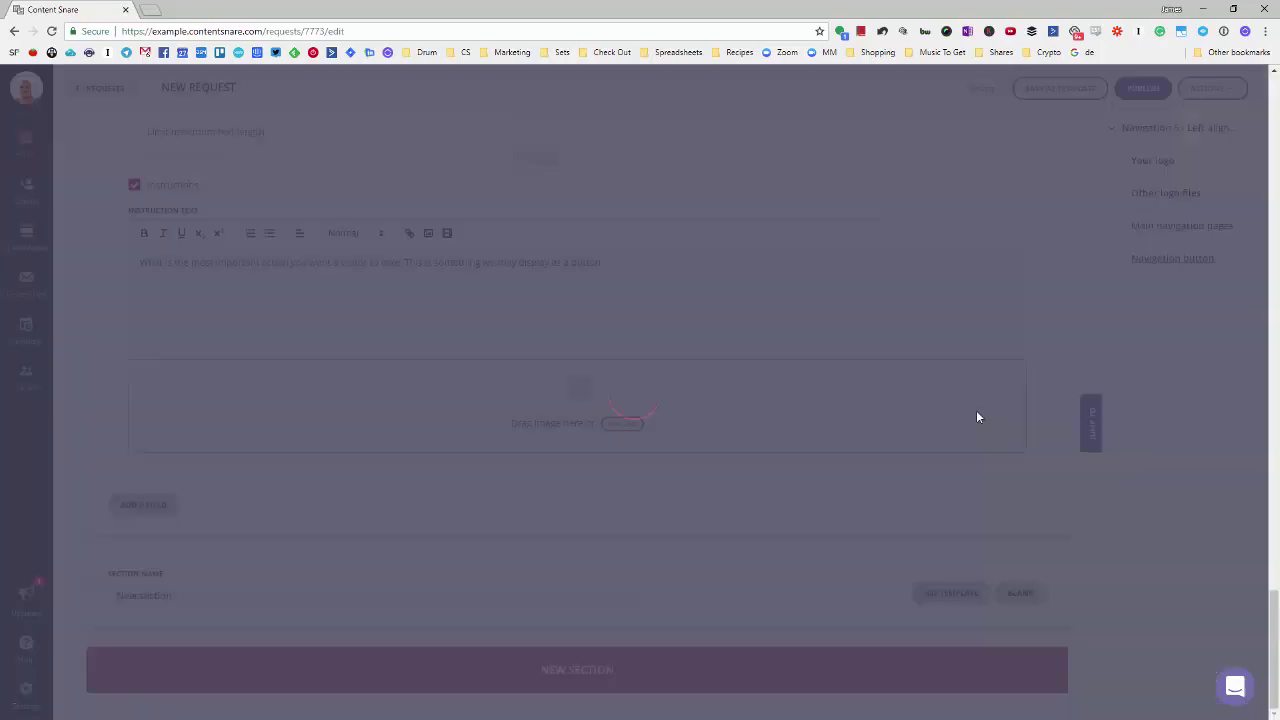
- Review the Header 3 fields, from Headline to Anything else?, then add another empty section
scroll(977, 412, "down", 3)
scroll(977, 415, "up", 1)
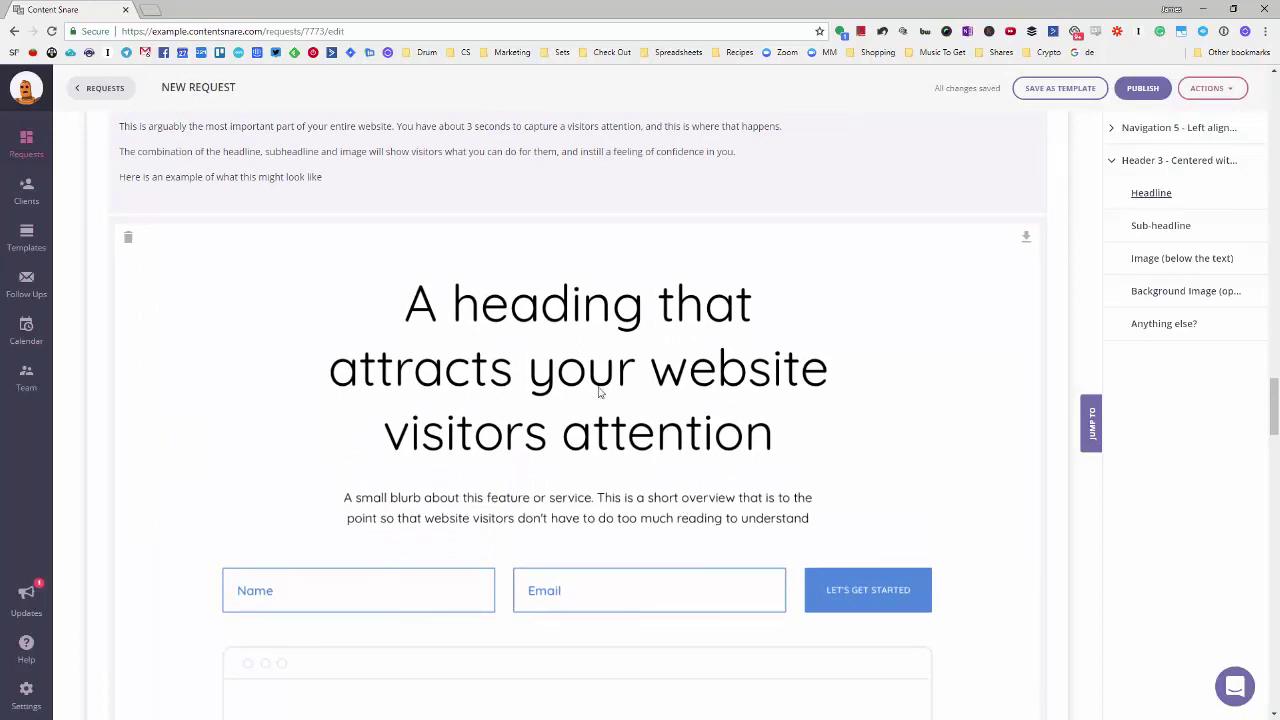
scroll(550, 315, "down", 4)
scroll(550, 320, "down", 3)
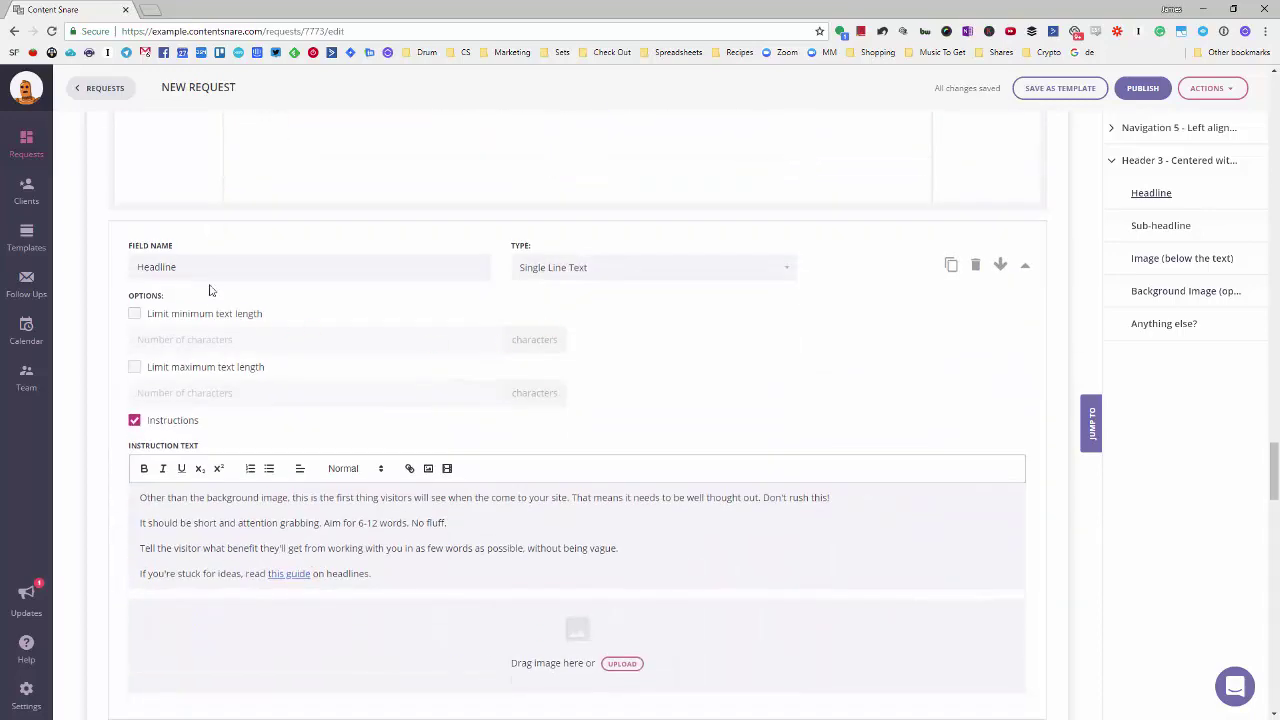
scroll(250, 360, "down", 1)
scroll(289, 460, "up", 1)
left_click_drag(290, 495, 357, 571)
left_click(534, 551)
scroll(534, 551, "down", 2)
scroll(534, 555, "down", 4)
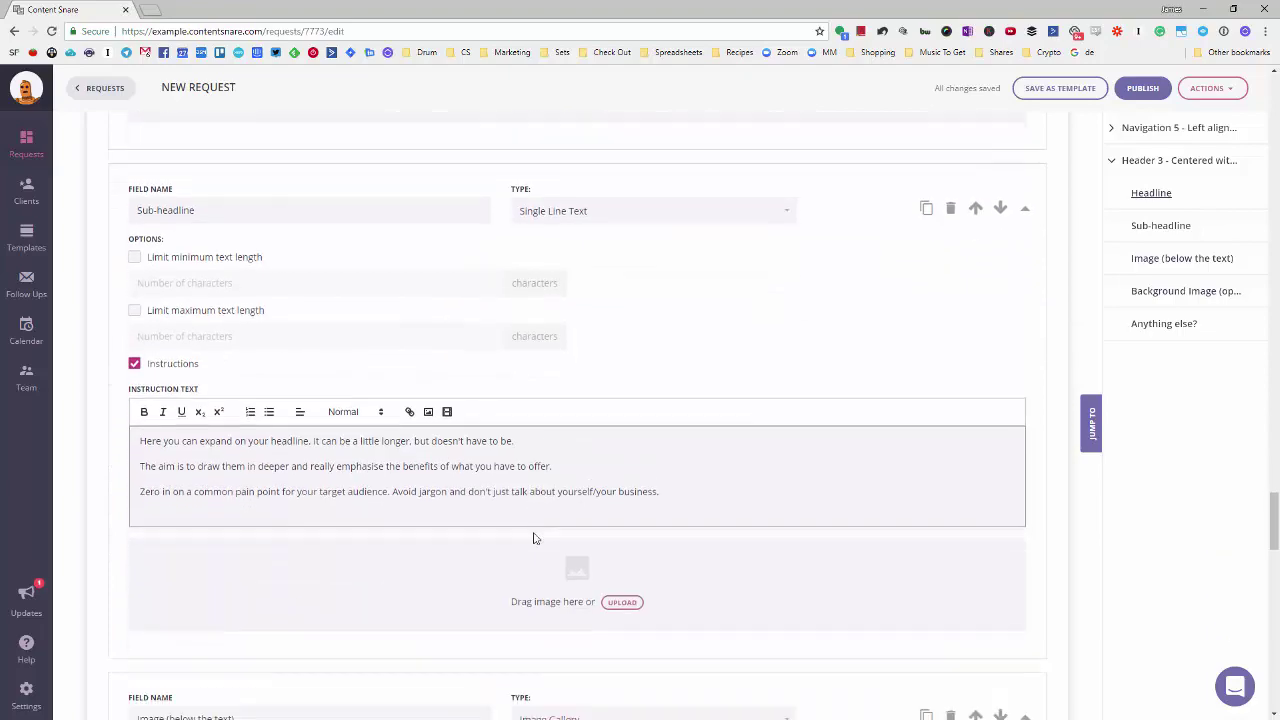
scroll(400, 420, "down", 3)
scroll(416, 400, "down", 3)
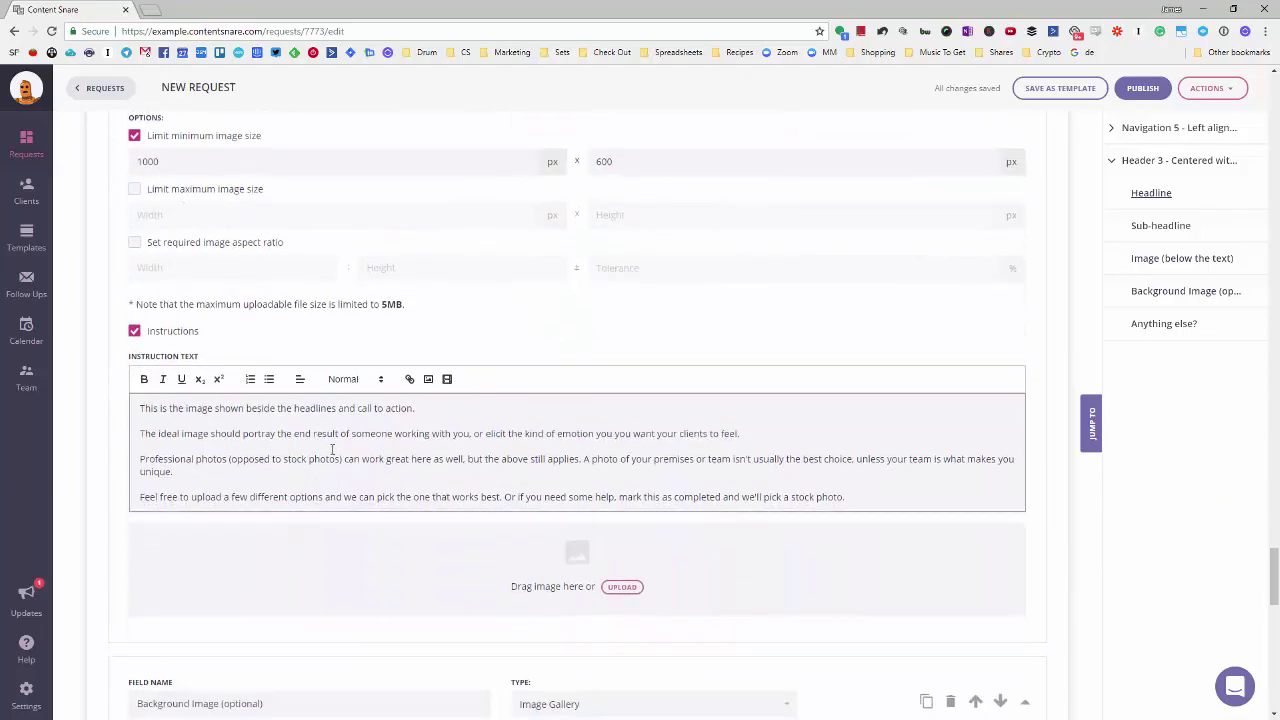
scroll(500, 392, "down", 7)
scroll(504, 394, "down", 5)
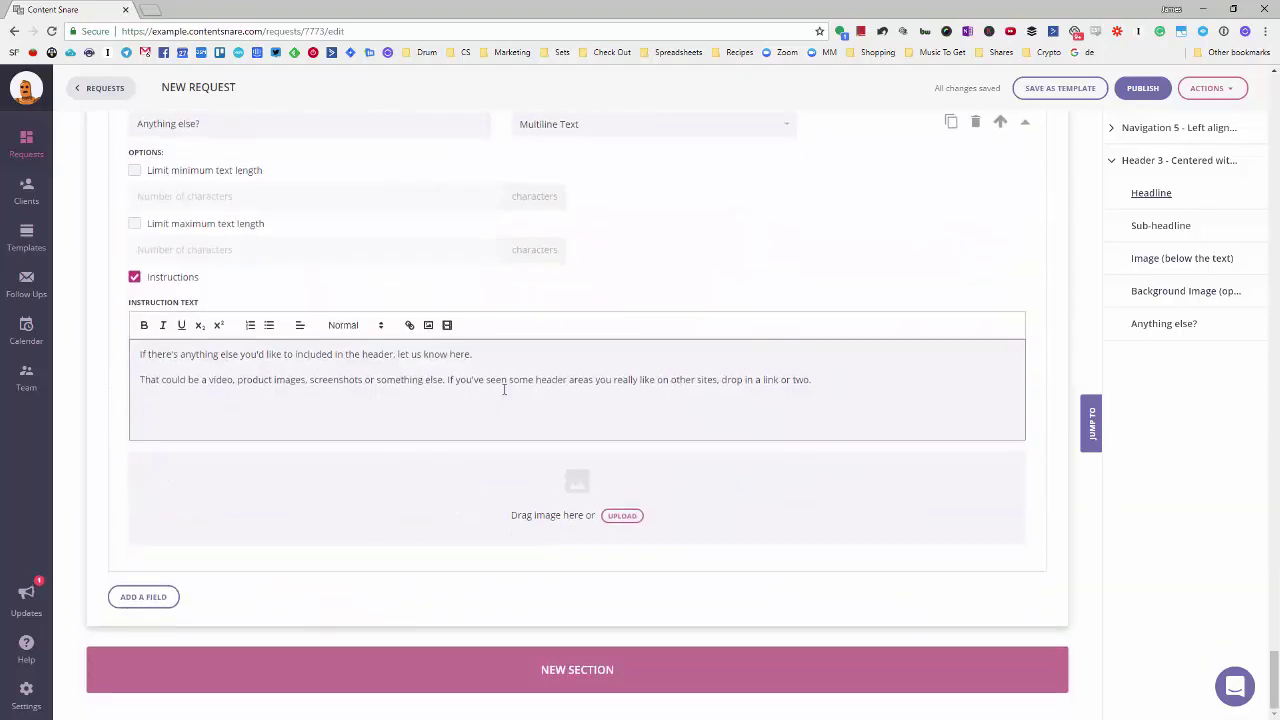
left_click(530, 662)
- Build the new section from the Content 6 Offset text box with background template
scroll(780, 600, "down", 1)
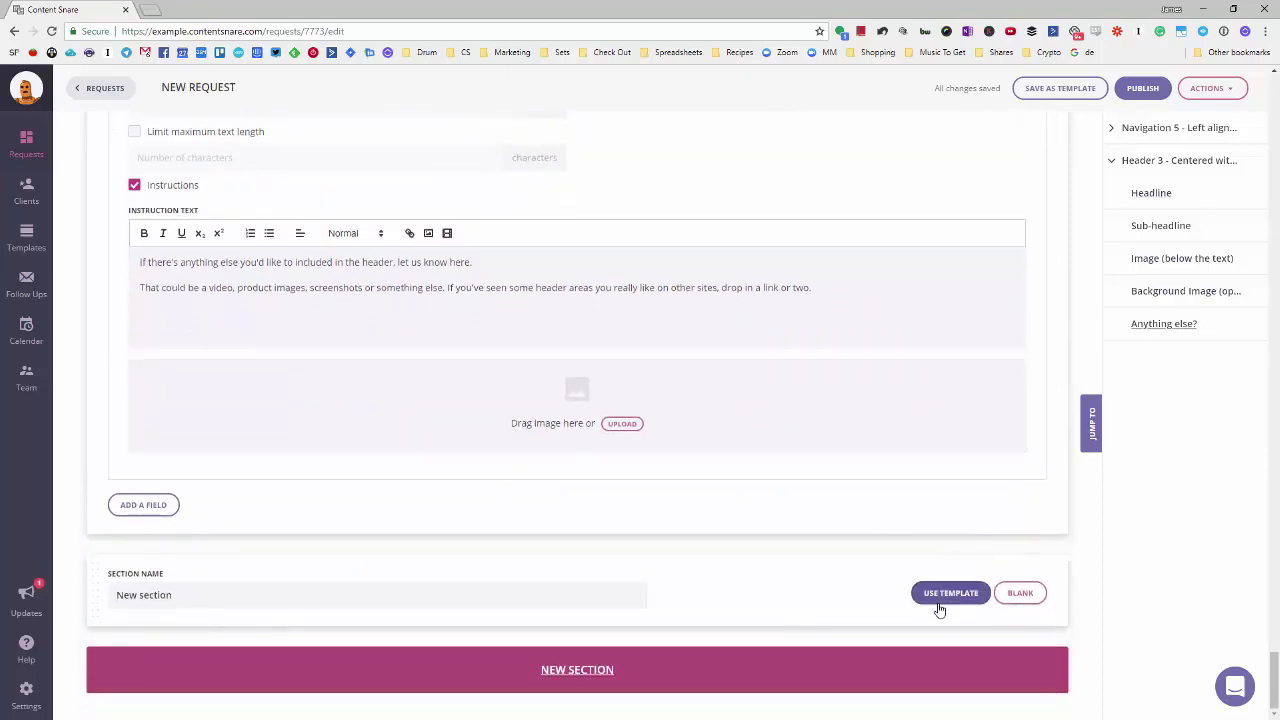
left_click(945, 598)
scroll(955, 540, "down", 2)
scroll(960, 502, "down", 2)
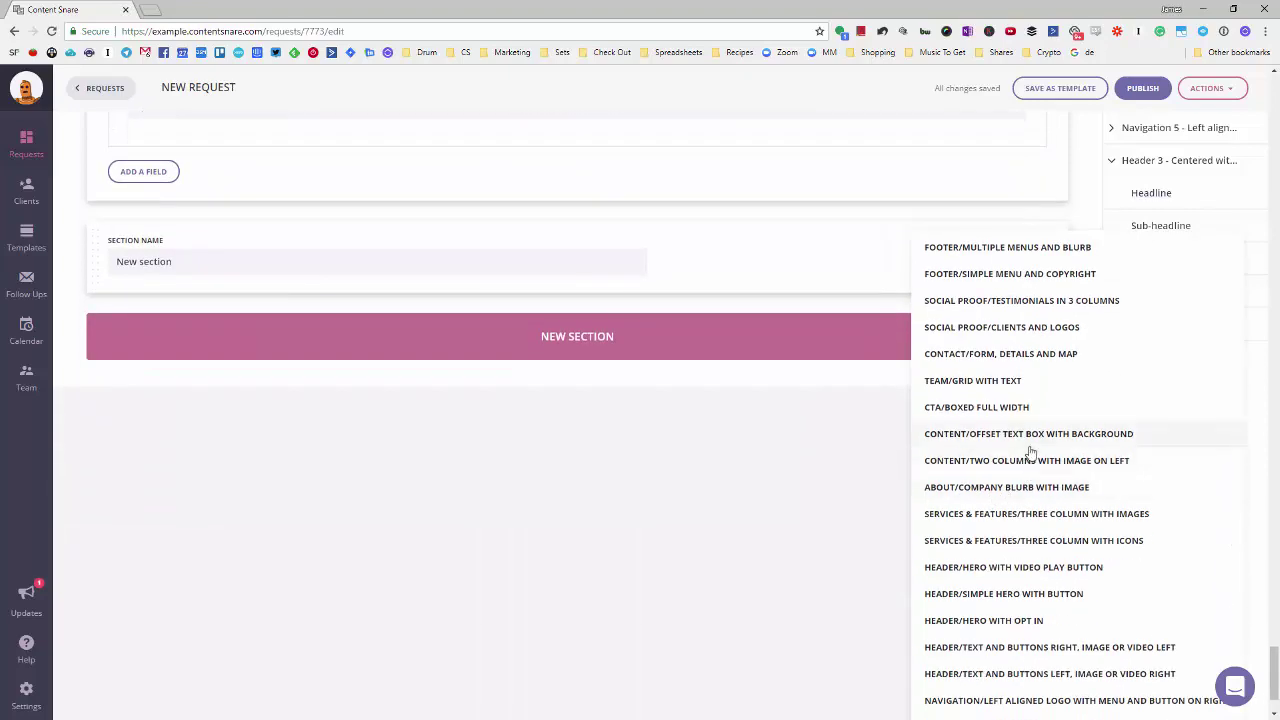
left_click(966, 434)
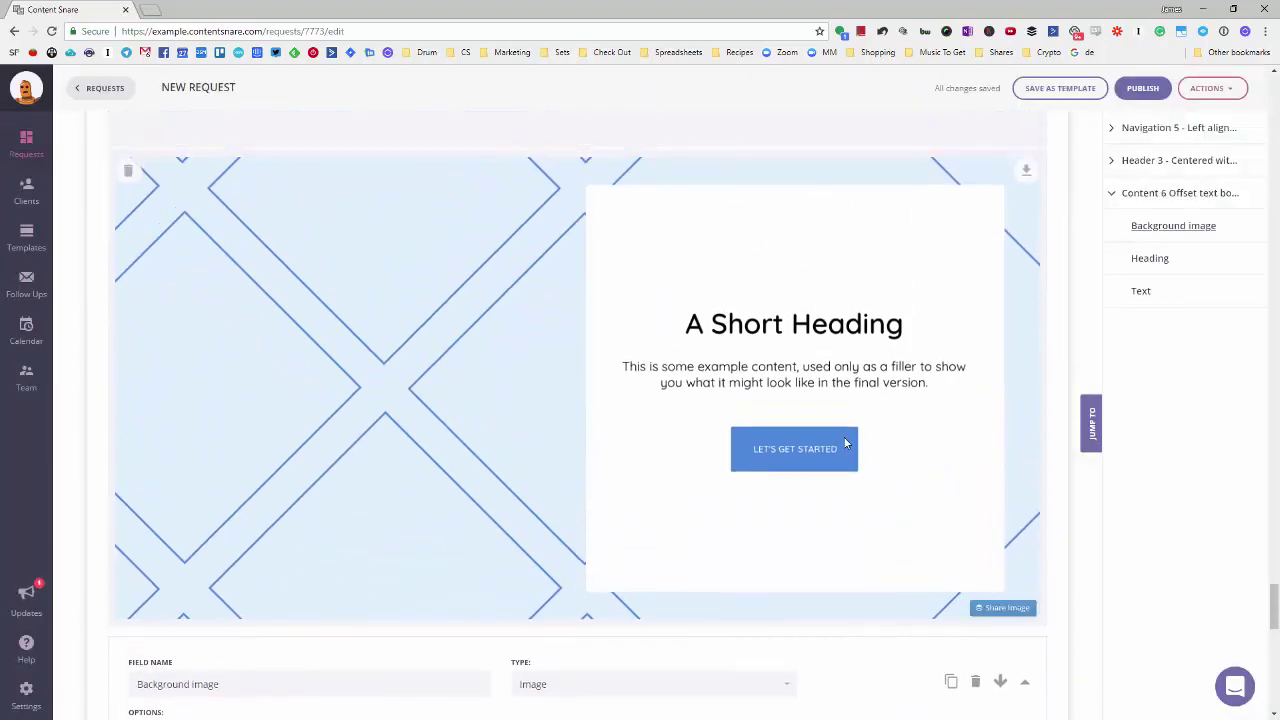
- Inspect the Background image field's settings in the Content 6 section
scroll(845, 442, "up", 1)
scroll(879, 449, "down", 1)
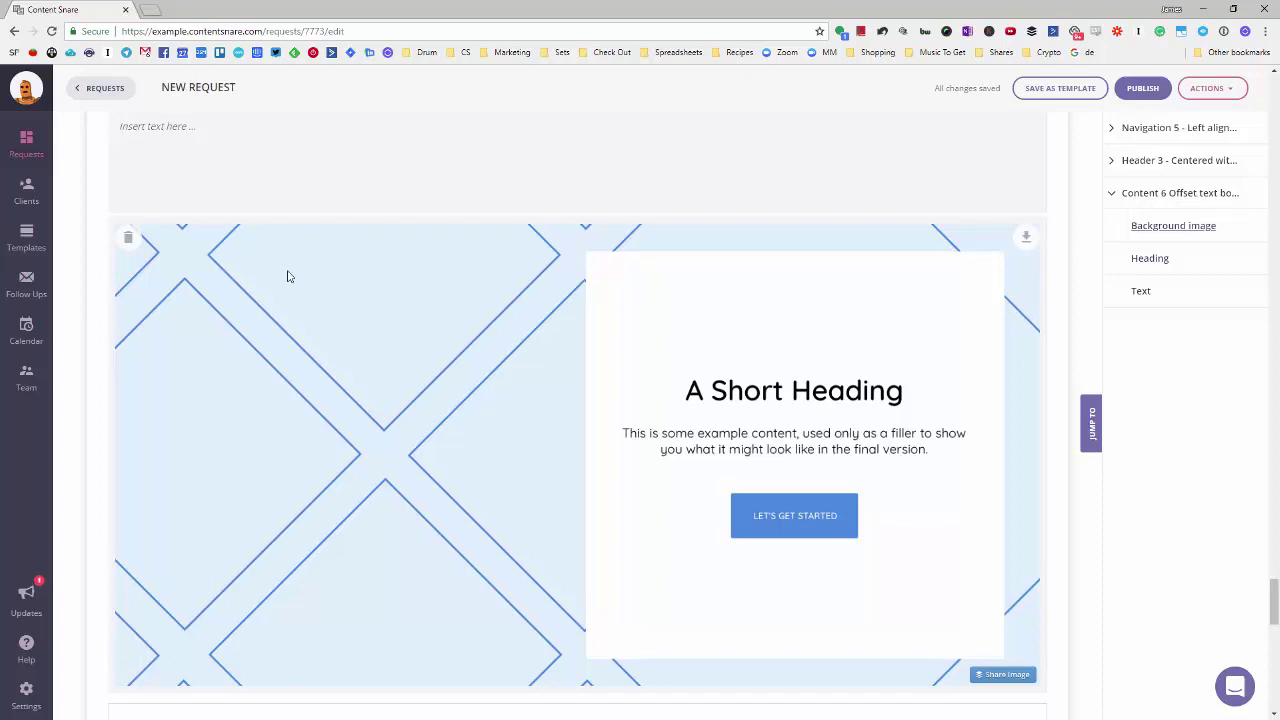
left_click(471, 337)
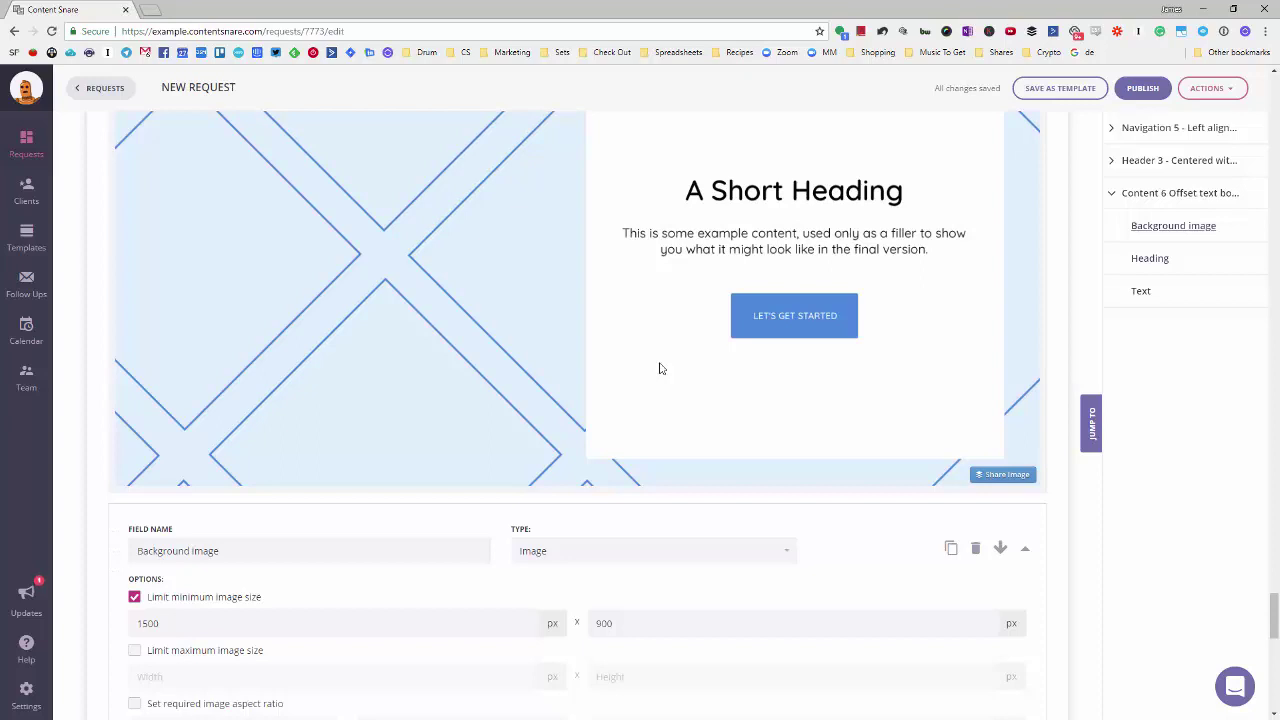
scroll(659, 369, "up", 1)
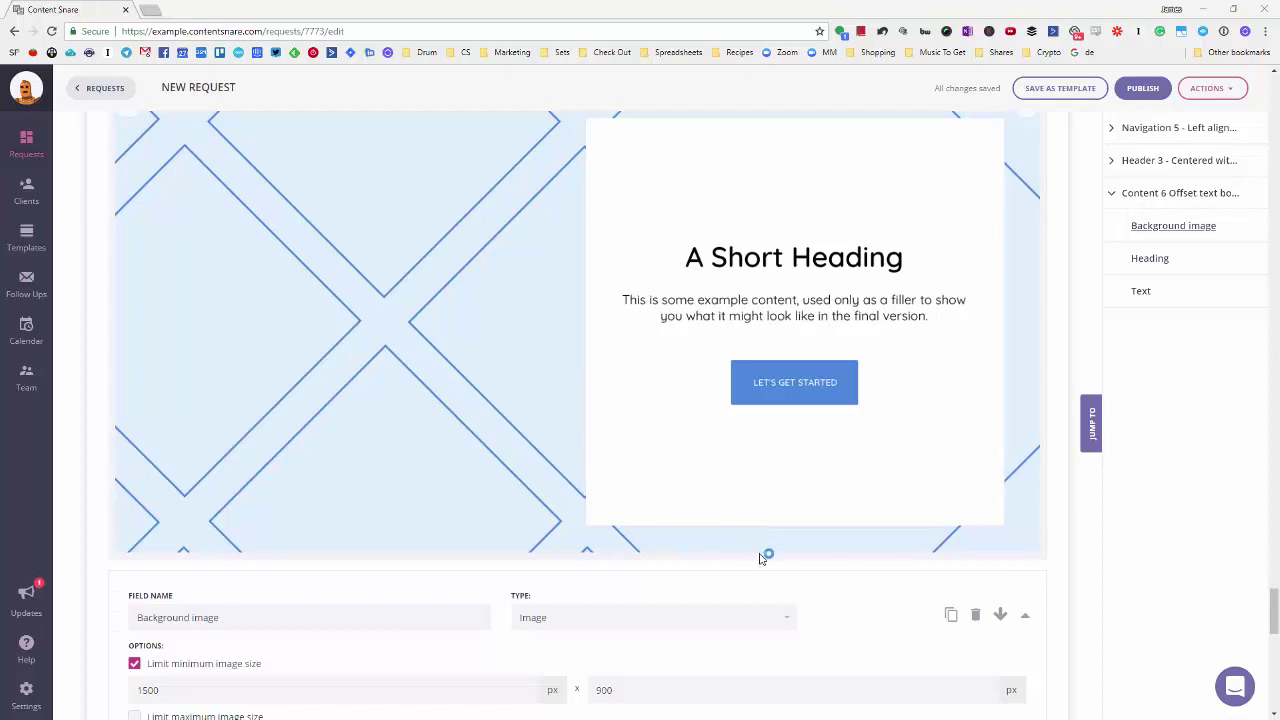
scroll(794, 554, "up", 15)
scroll(791, 552, "up", 10)
scroll(788, 557, "down", 5)
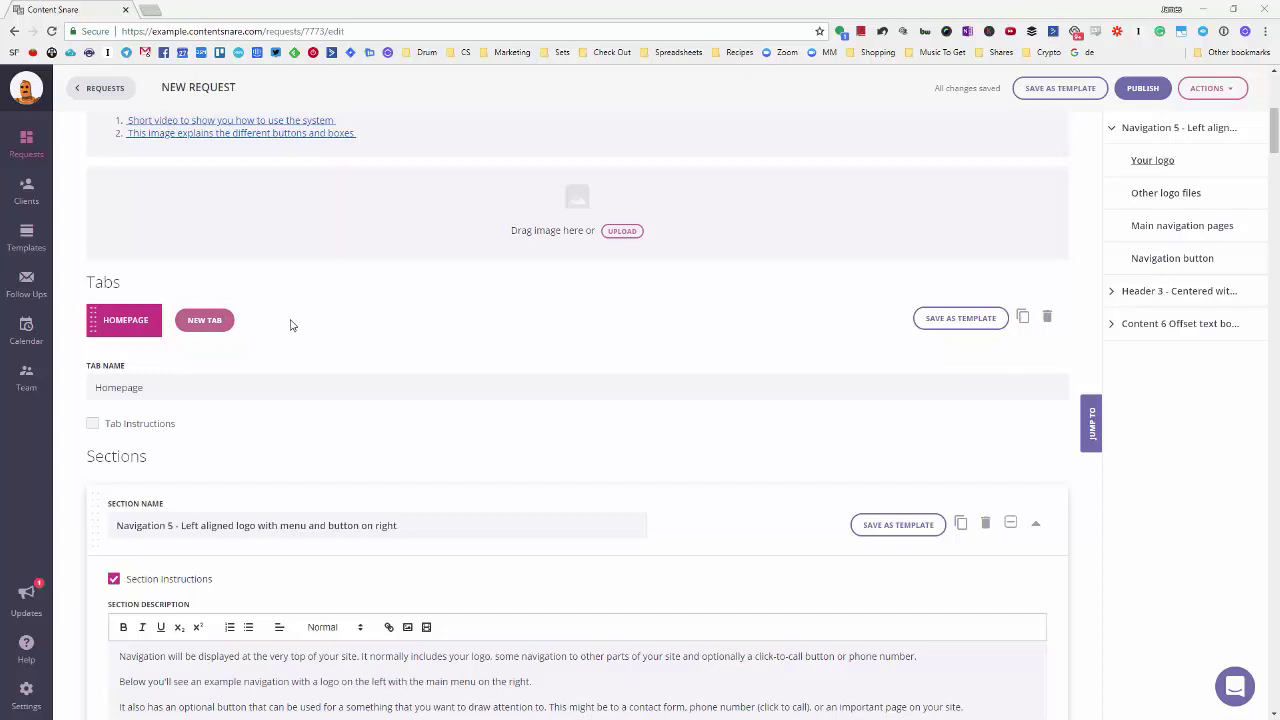
- Add a second tab, About, built from the About page tab template
left_click(222, 322)
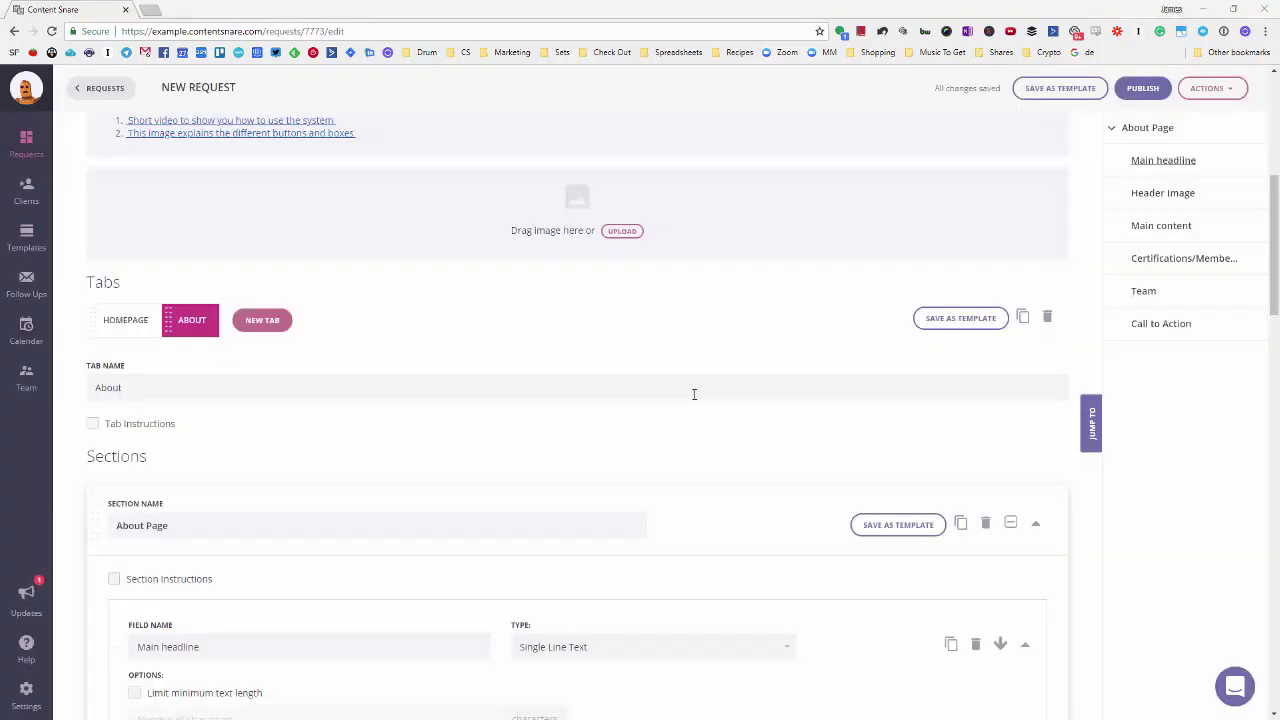
scroll(503, 371, "down", 5)
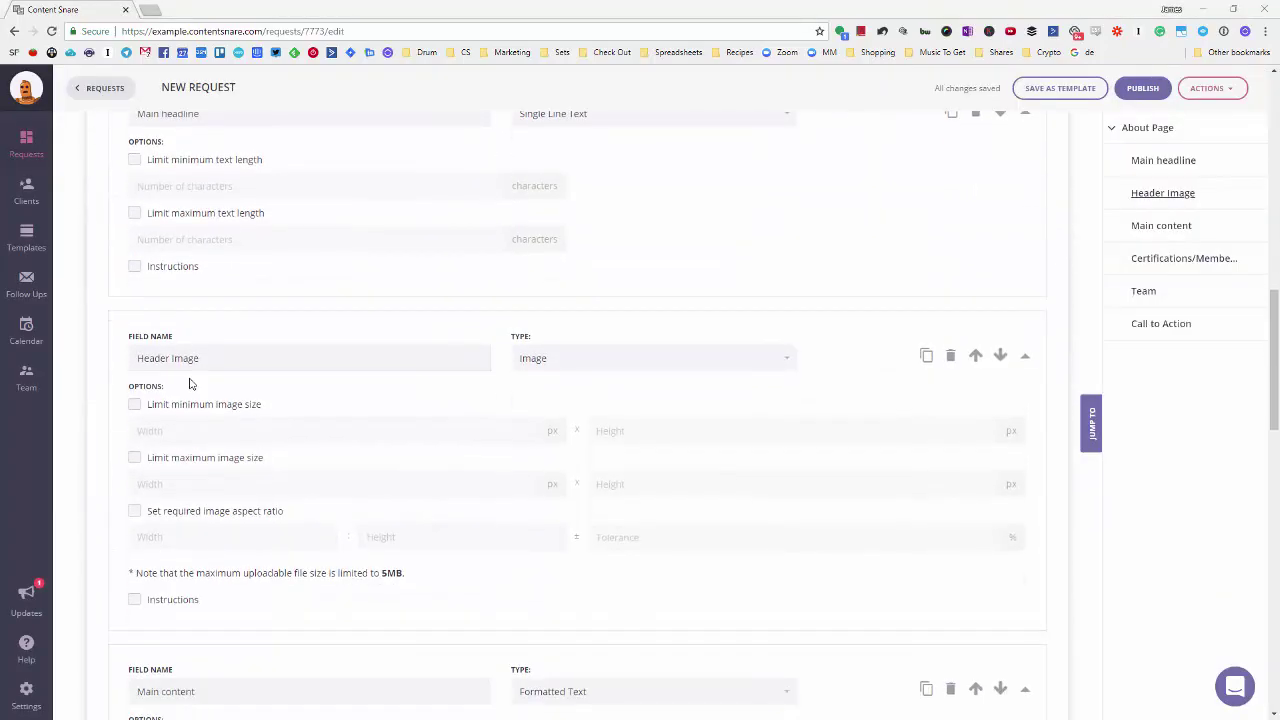
scroll(190, 384, "down", 5)
scroll(190, 384, "up", 15)
scroll(194, 381, "down", 3)
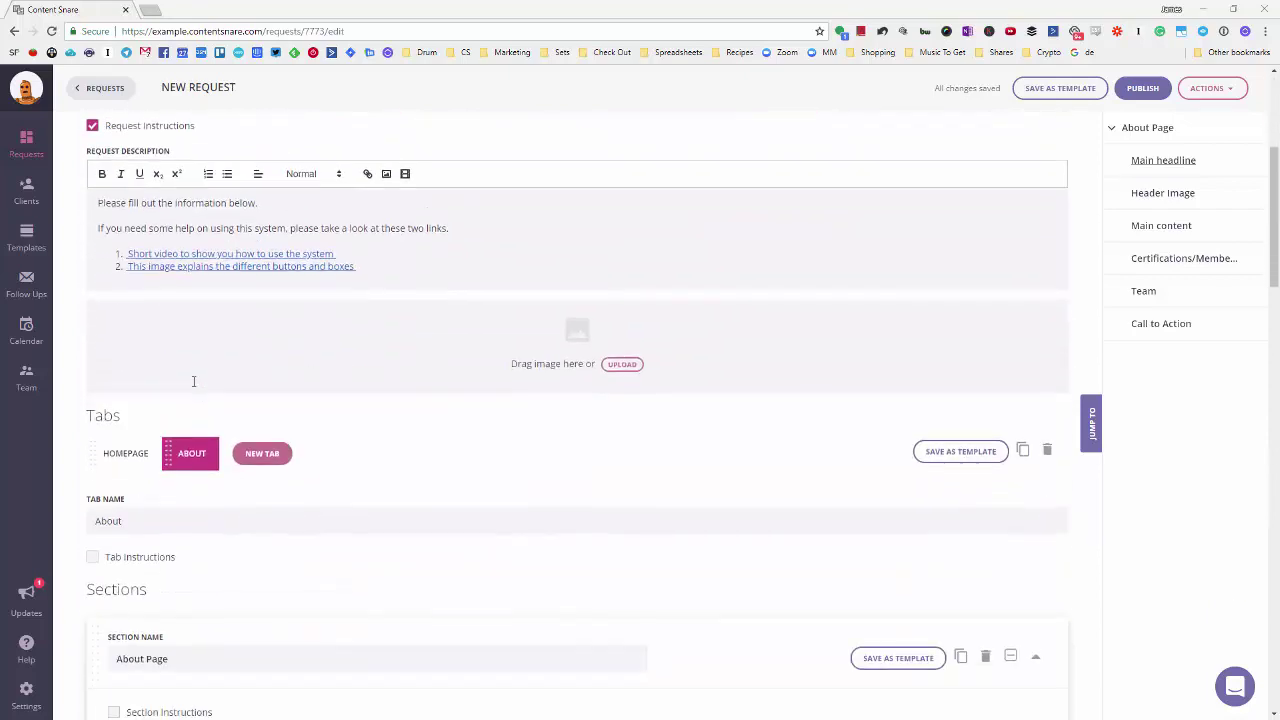
scroll(194, 381, "down", 2)
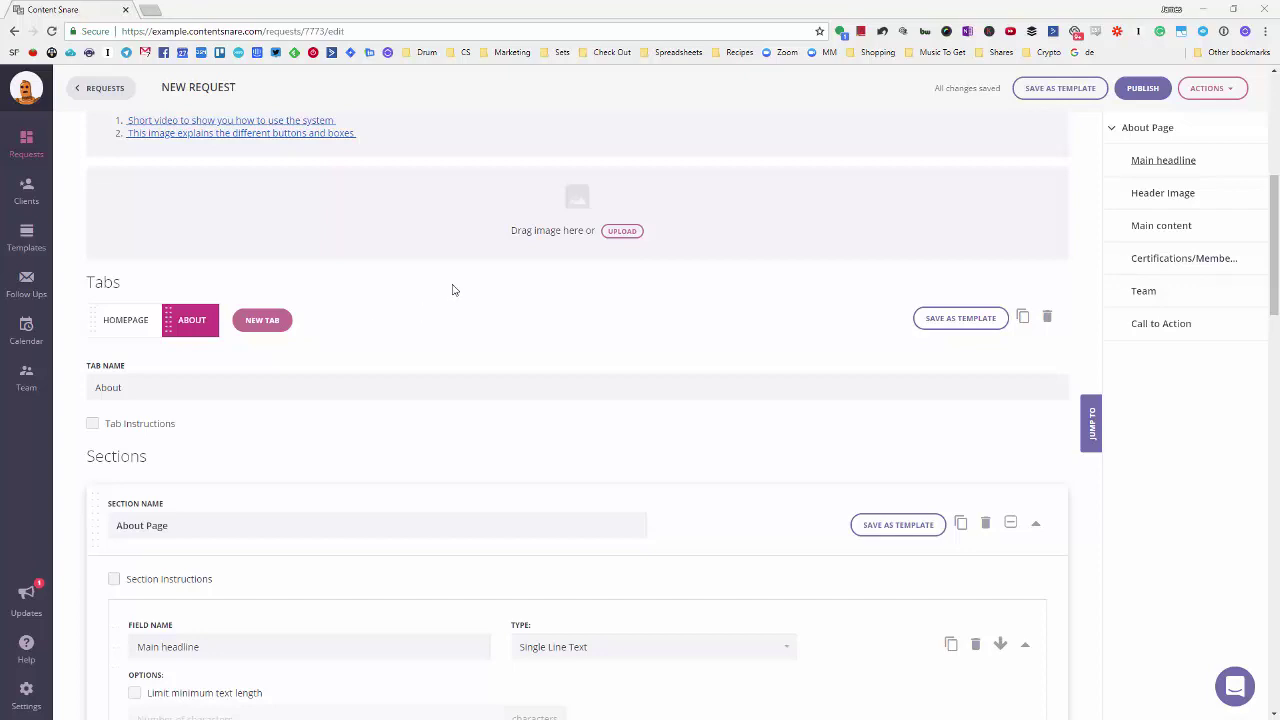
- Copy the request's share link to the clipboard and publish the request
left_click(1146, 90)
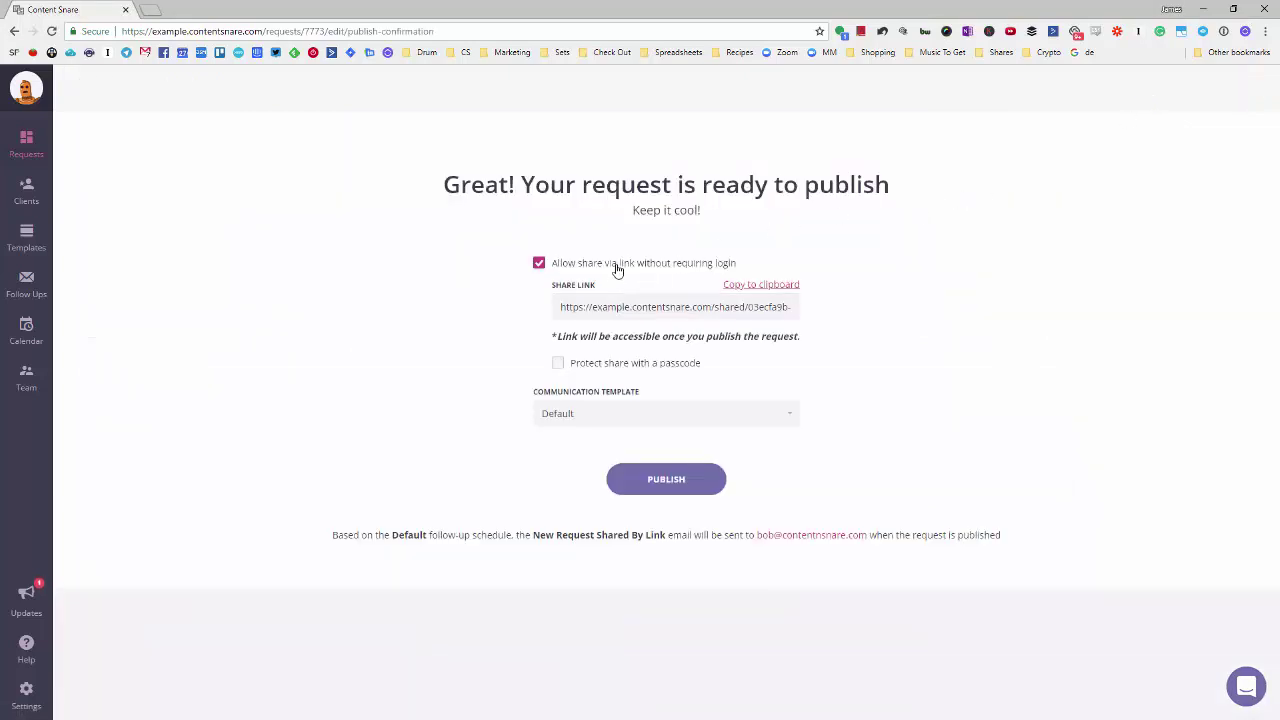
left_click_drag(561, 303, 834, 317)
left_click(838, 318)
left_click(766, 286)
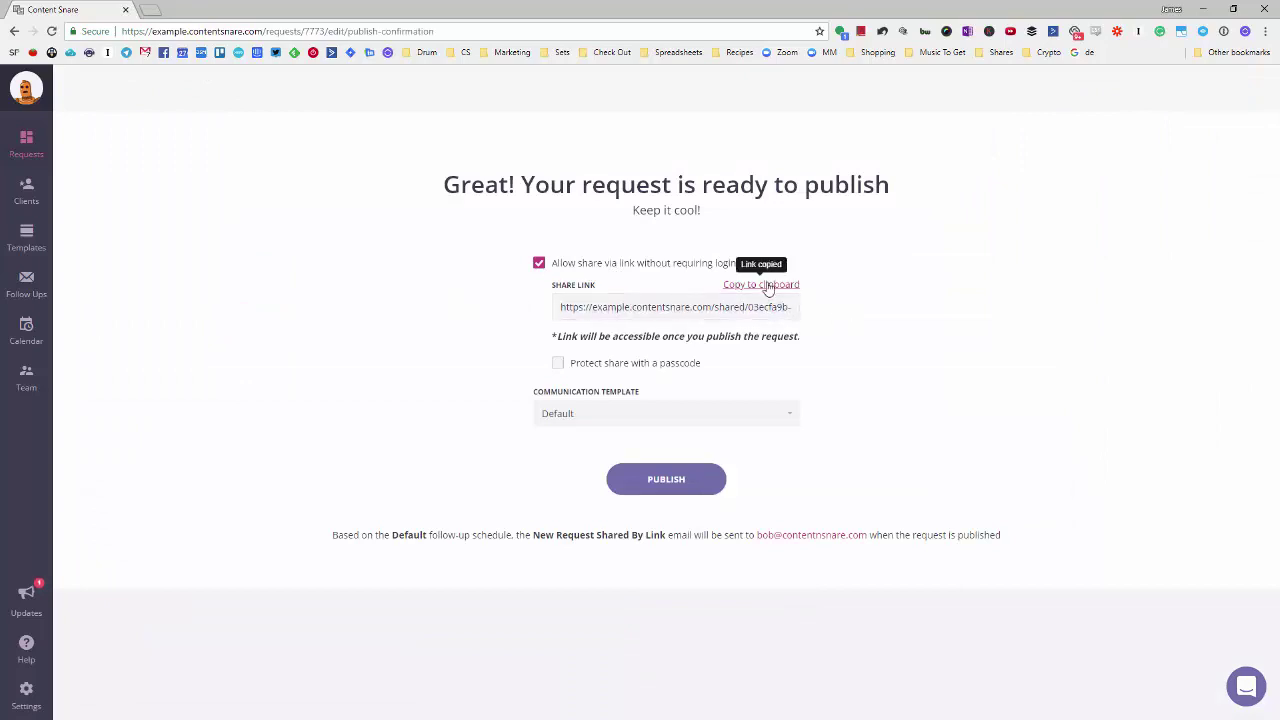
left_click(643, 489)
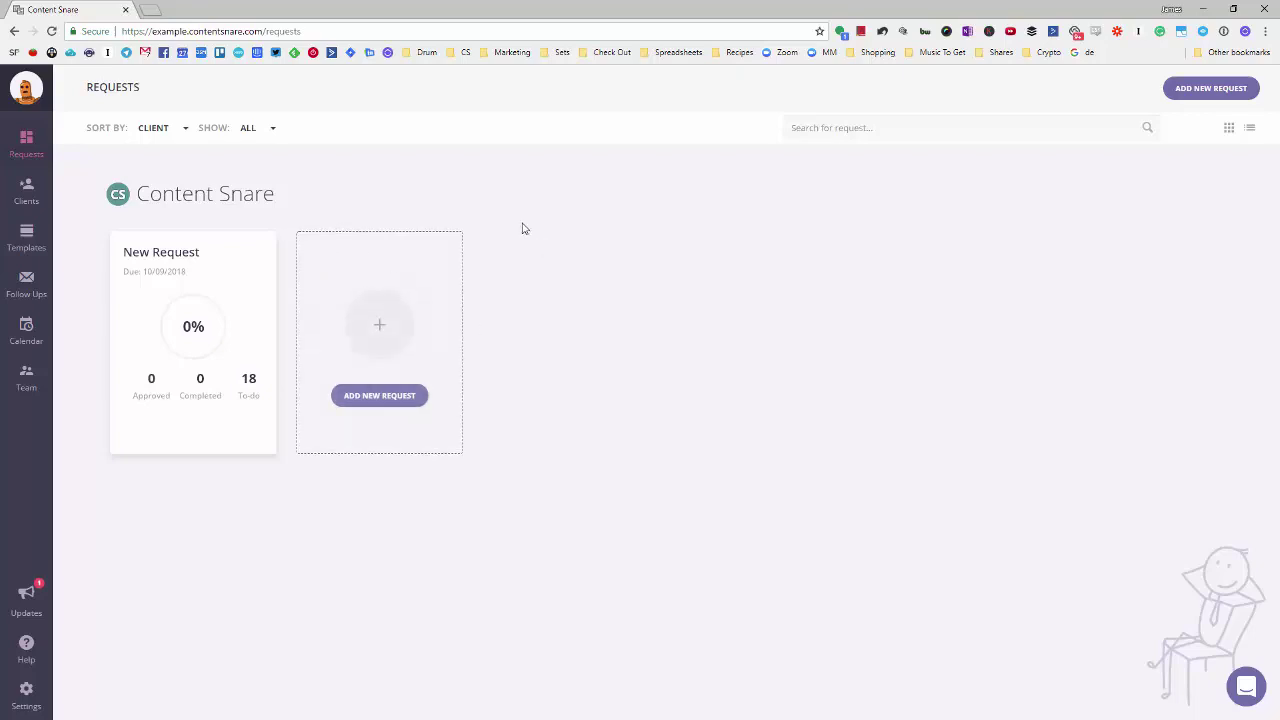
- Load the copied share link in an incognito window and review the client's Homepage and About tabs
key("ctrl+shift+n")
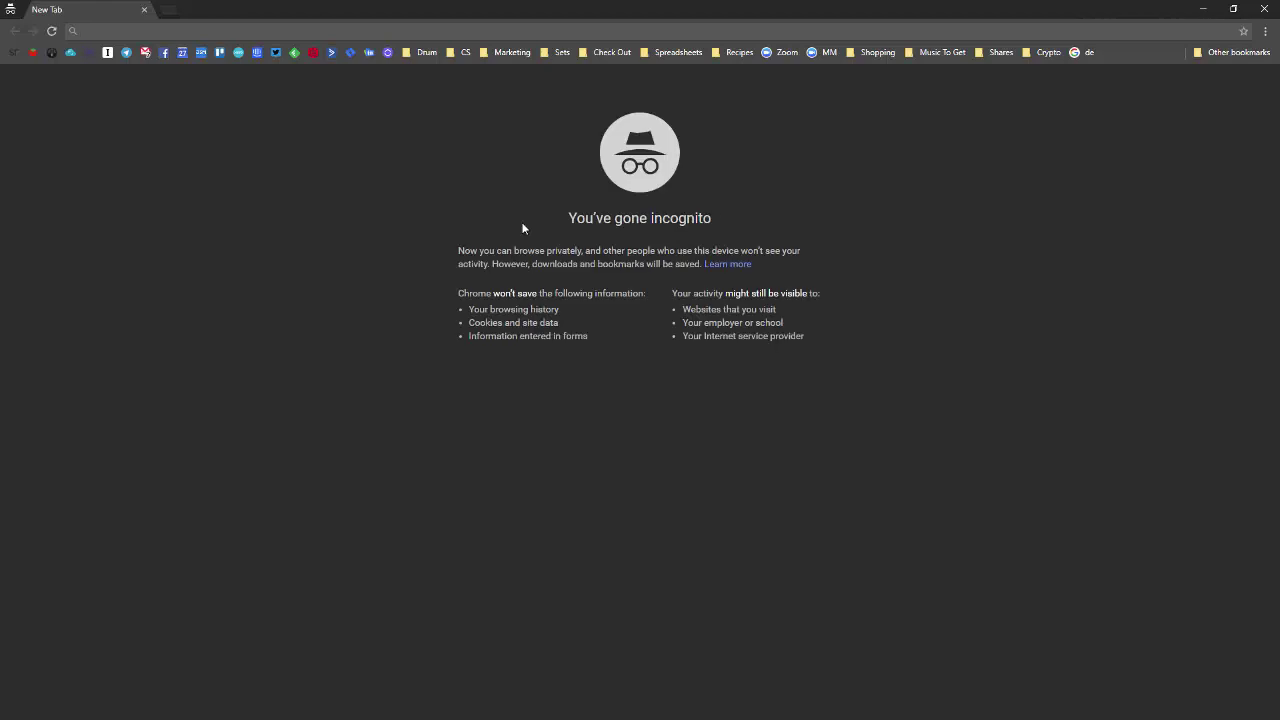
key("ctrl+v")
key("Return")
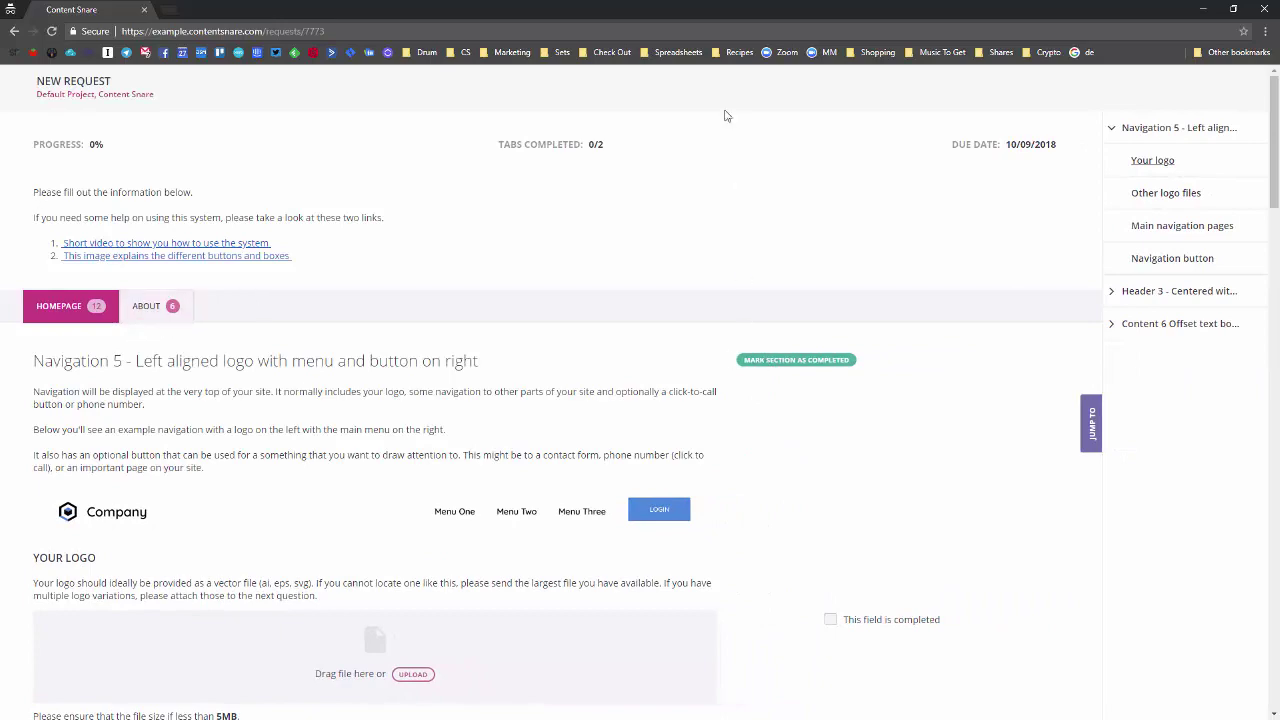
scroll(424, 321, "down", 2)
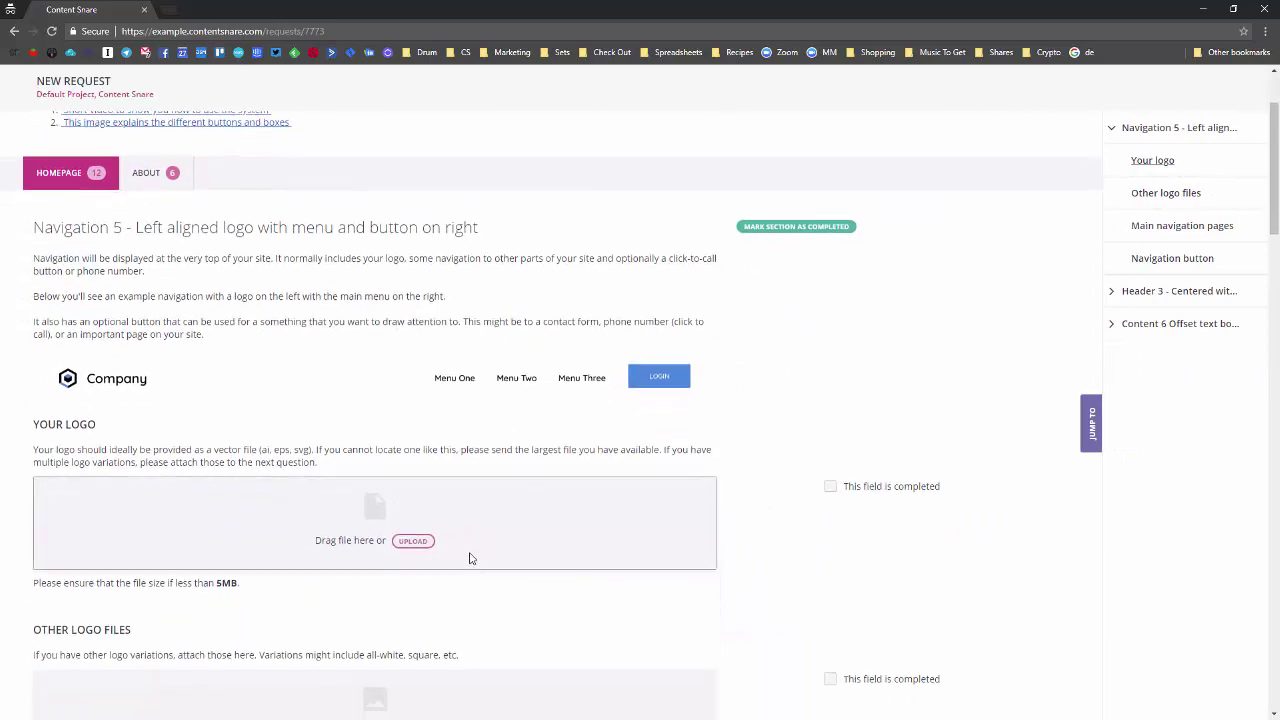
scroll(420, 450, "down", 2)
scroll(449, 397, "down", 3)
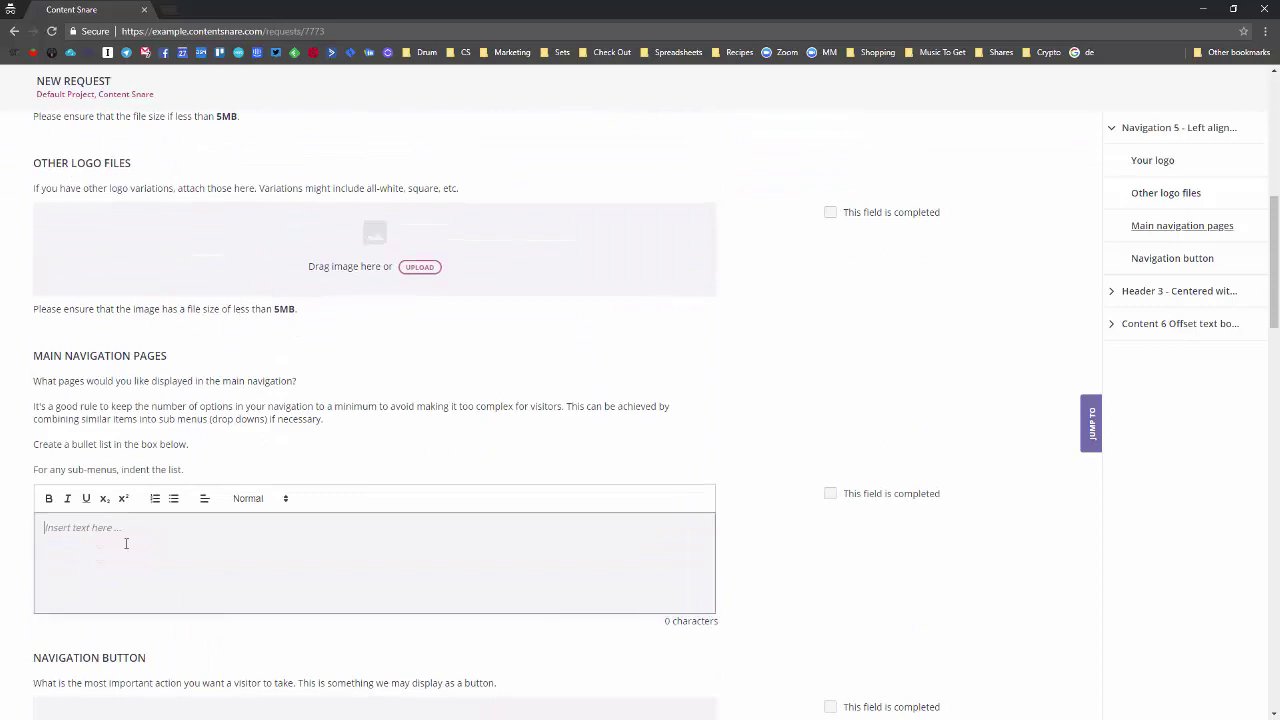
scroll(282, 309, "up", 3)
scroll(282, 309, "up", 3)
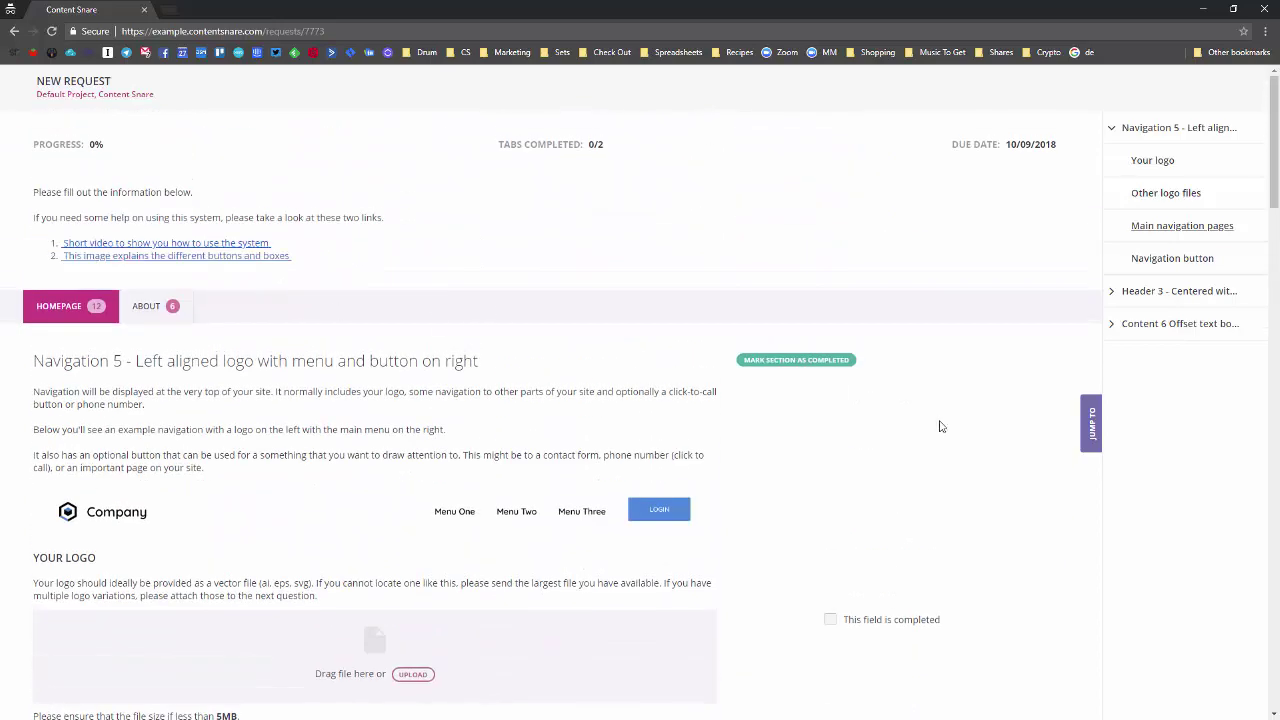